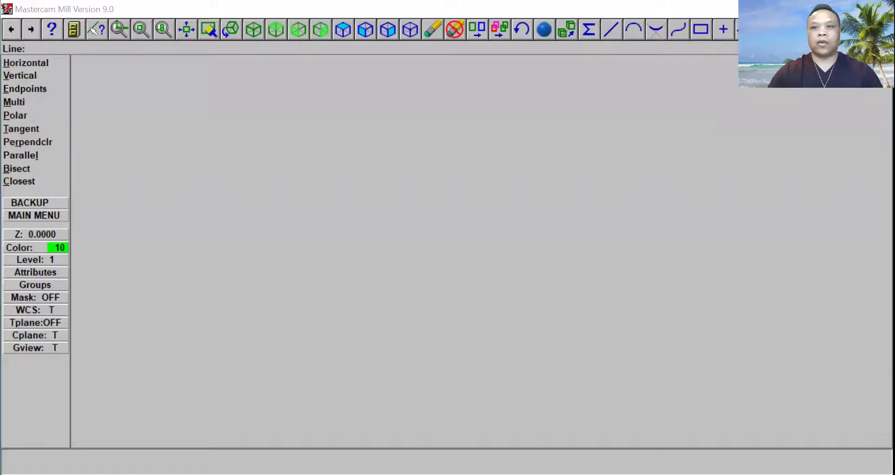
- Show the coordinate axes and create a one-point rectangle 50 wide and 50 high with its lower-right corner at the origin
left_click(40, 214)
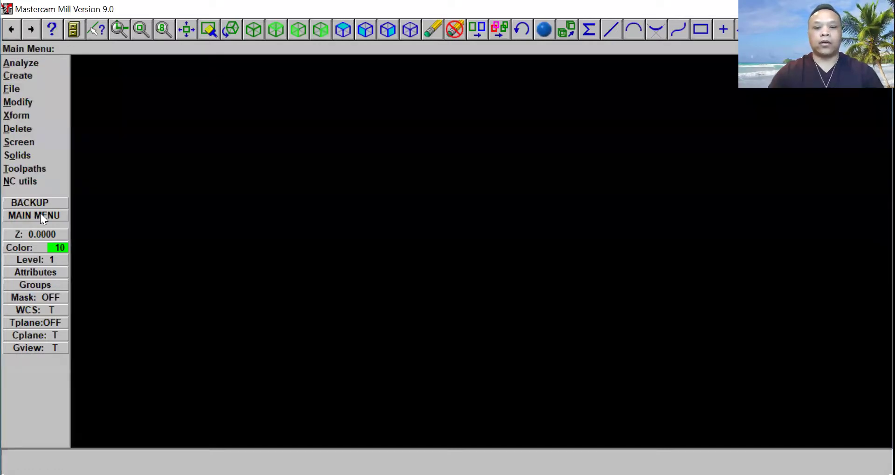
key("F9")
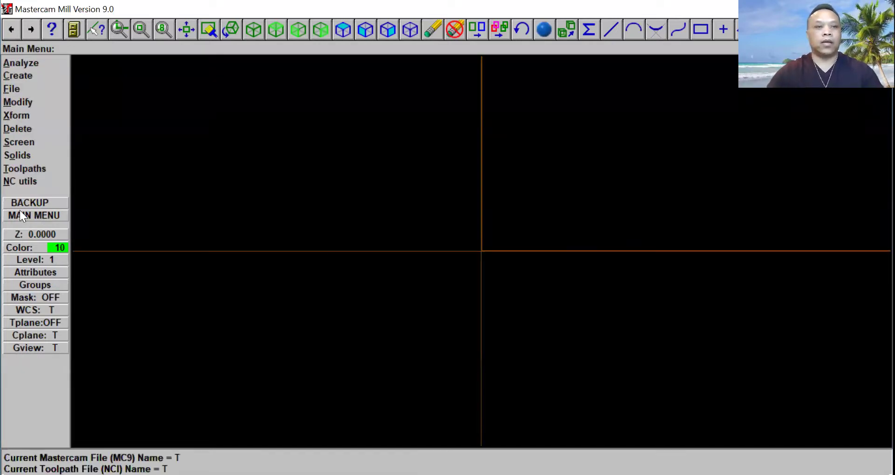
left_click(37, 76)
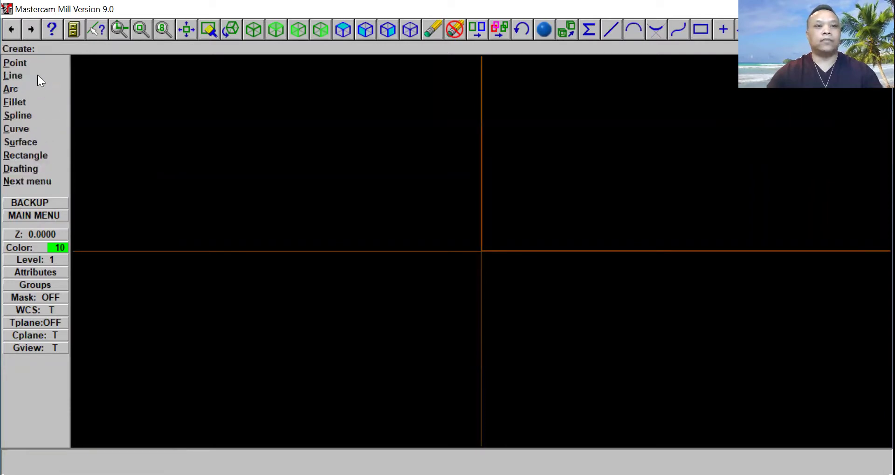
left_click(41, 155)
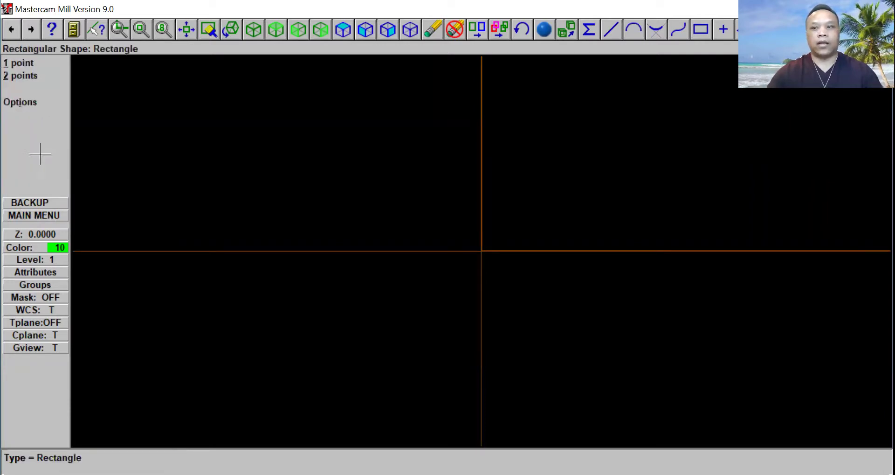
left_click(19, 61)
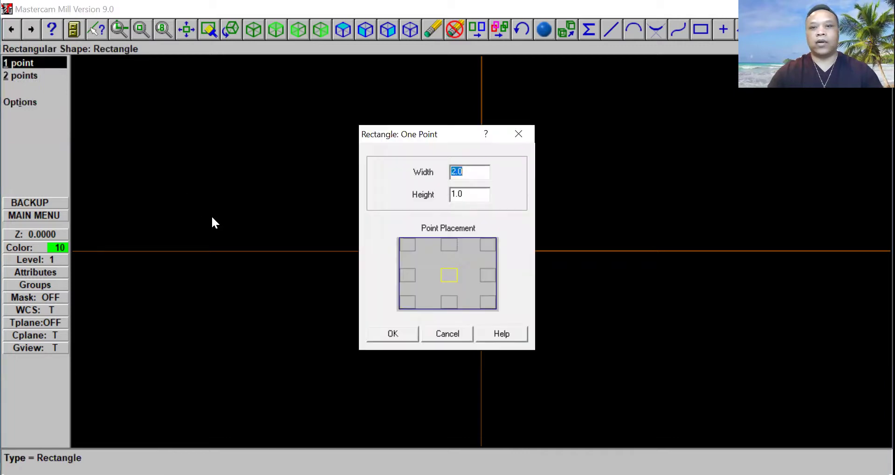
type("50")
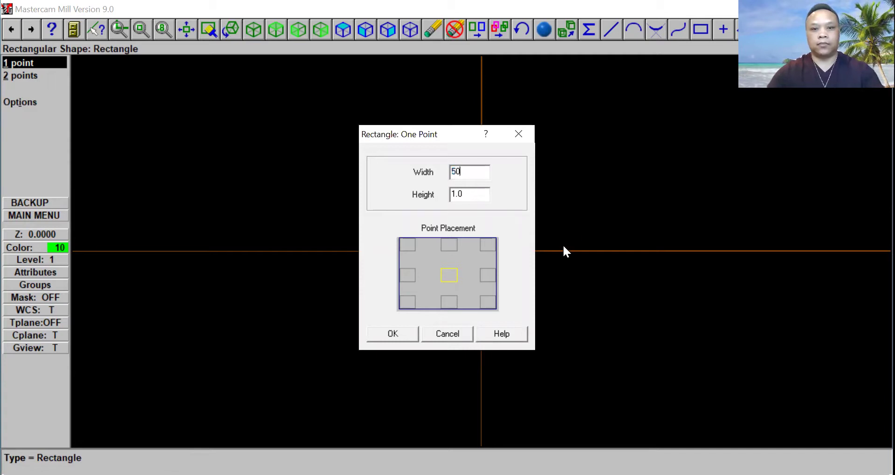
key("Tab")
type("50")
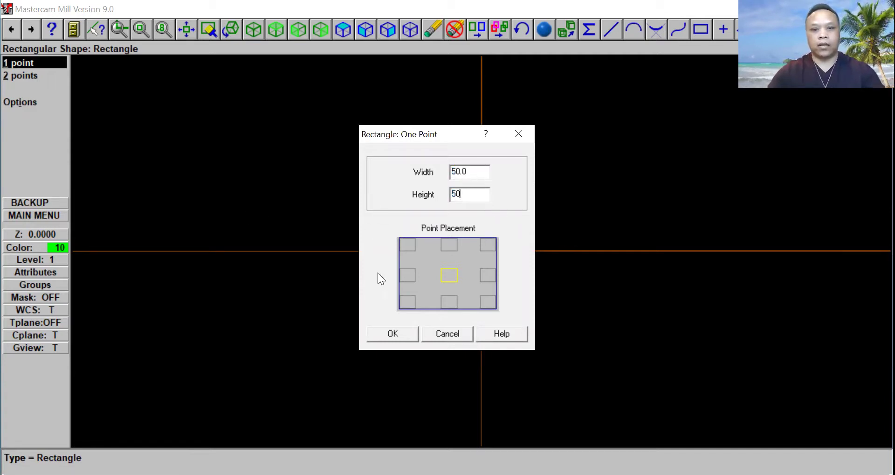
left_click(486, 299)
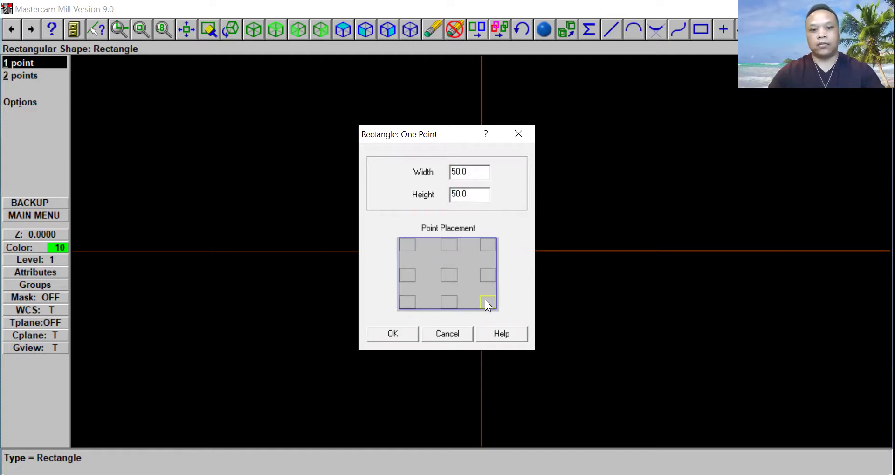
left_click(386, 334)
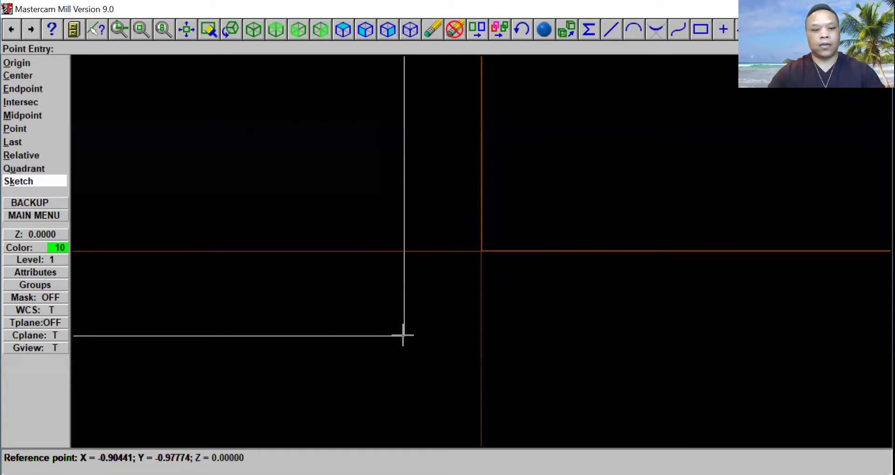
left_click(483, 253)
key("alt+F1")
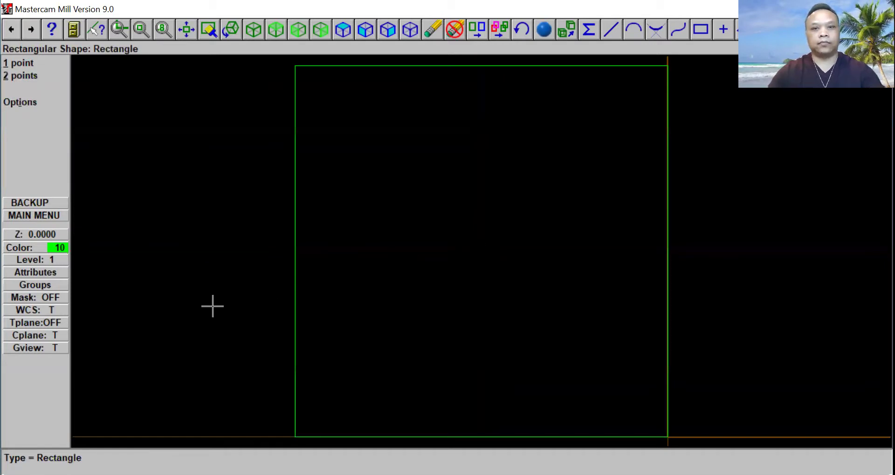
- Create a line parallel to the square's left edge, offset inward by a distance of 4
left_click(51, 213)
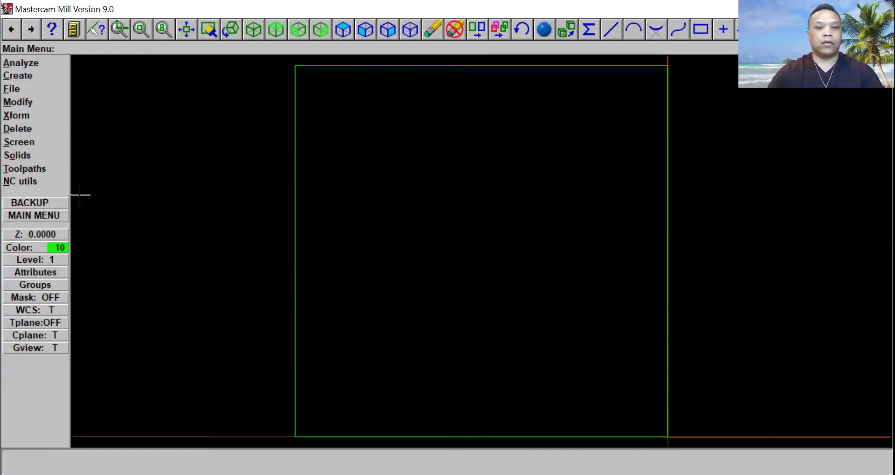
left_click(42, 76)
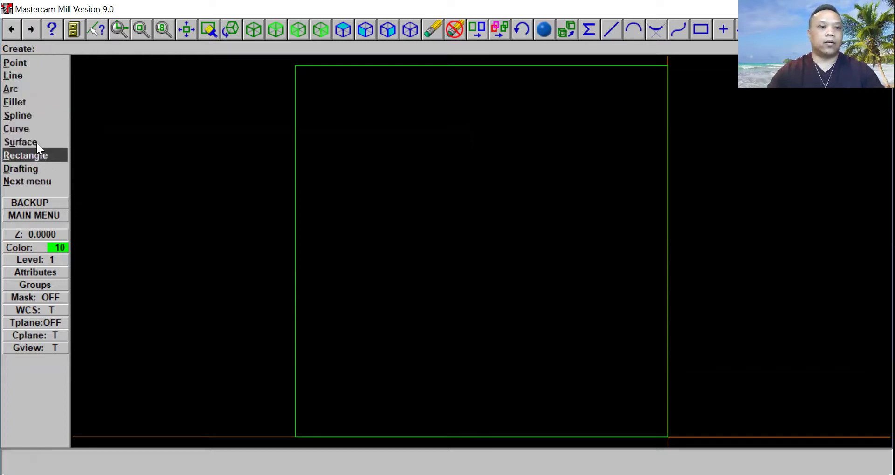
left_click(34, 78)
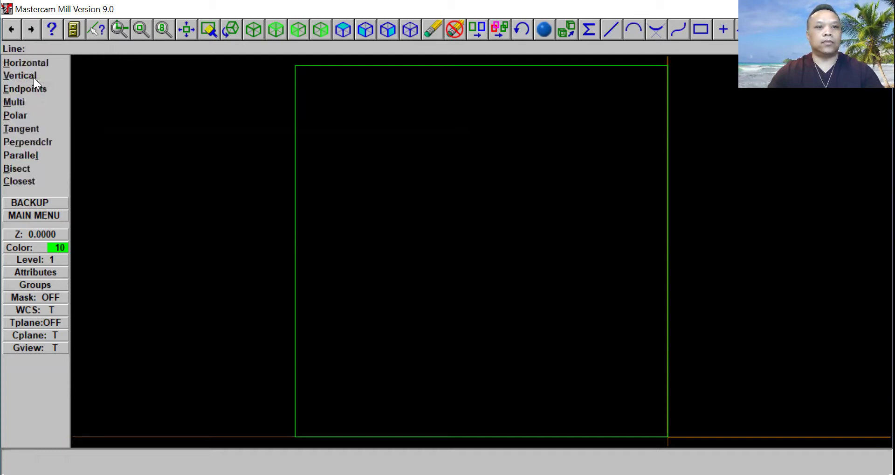
left_click(39, 153)
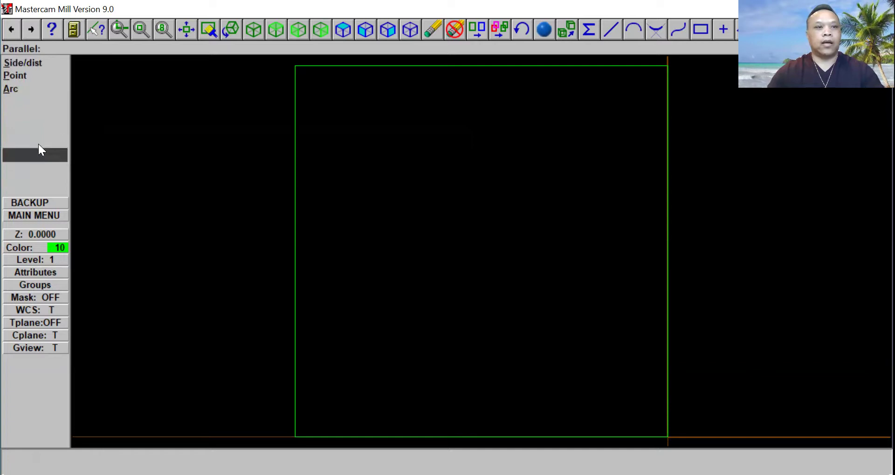
left_click(42, 64)
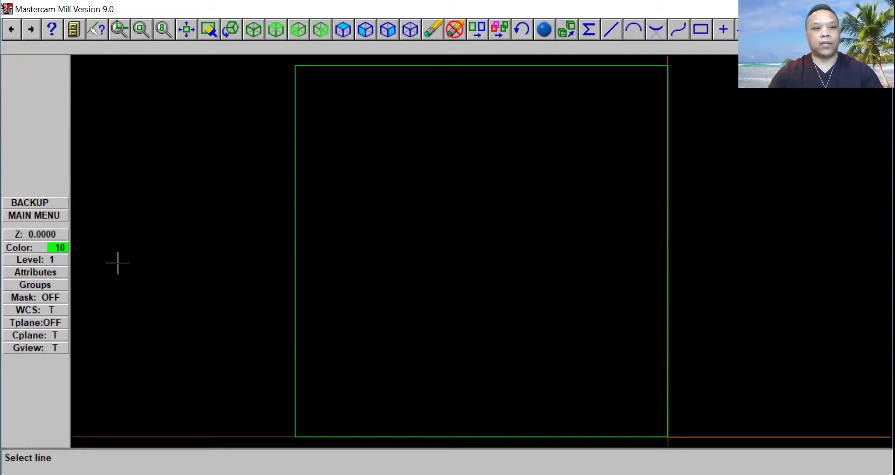
left_click(297, 289)
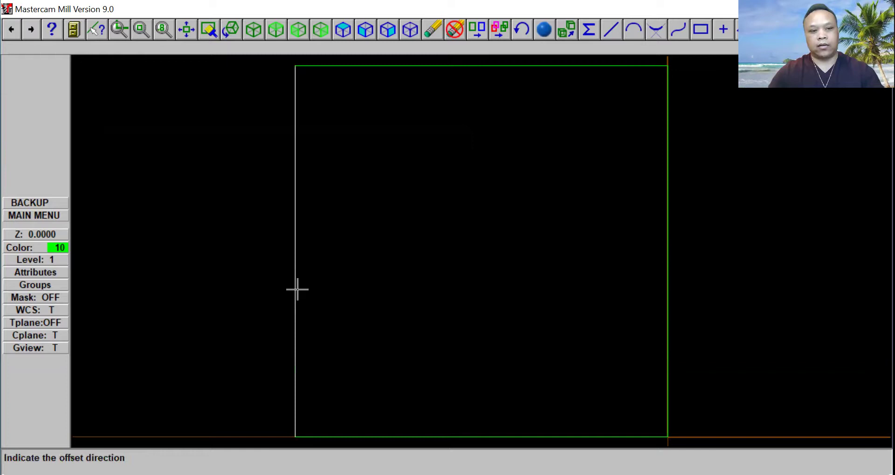
left_click(326, 284)
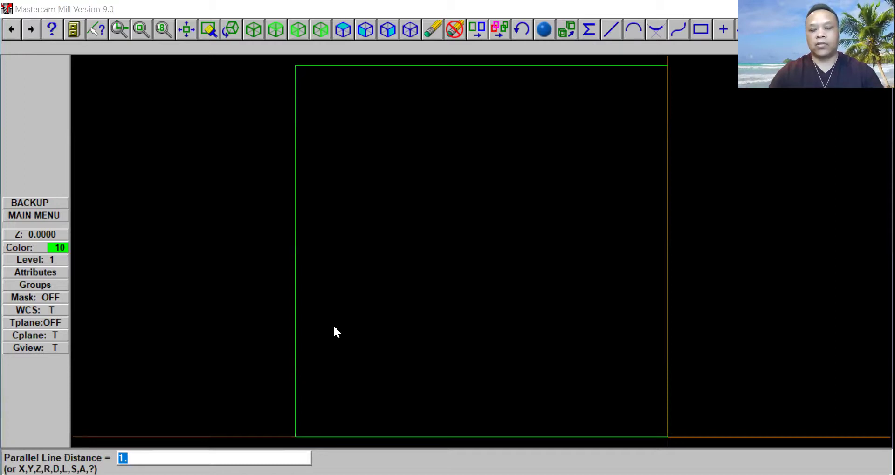
type("4")
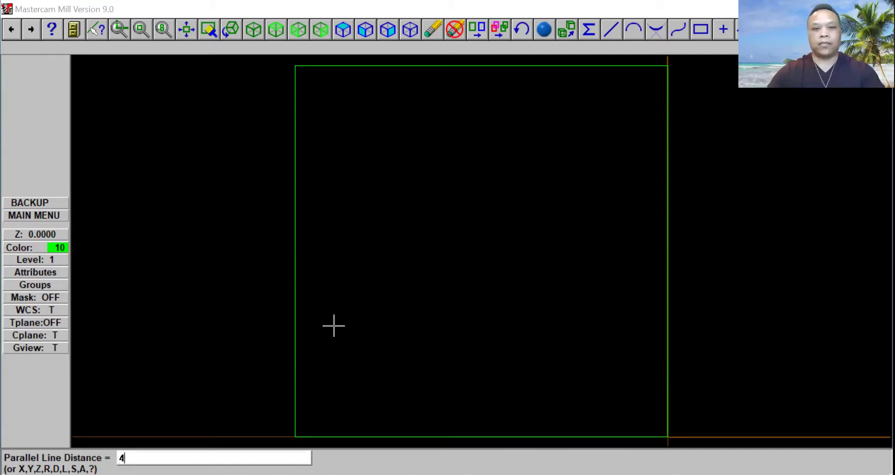
key("Return")
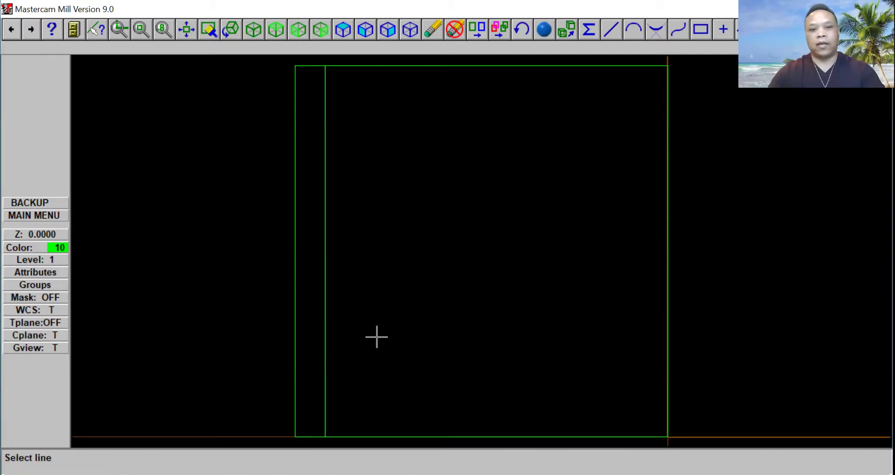
- Offset the square's bottom and top edges inward as parallel lines at a distance of 4
left_click(477, 431)
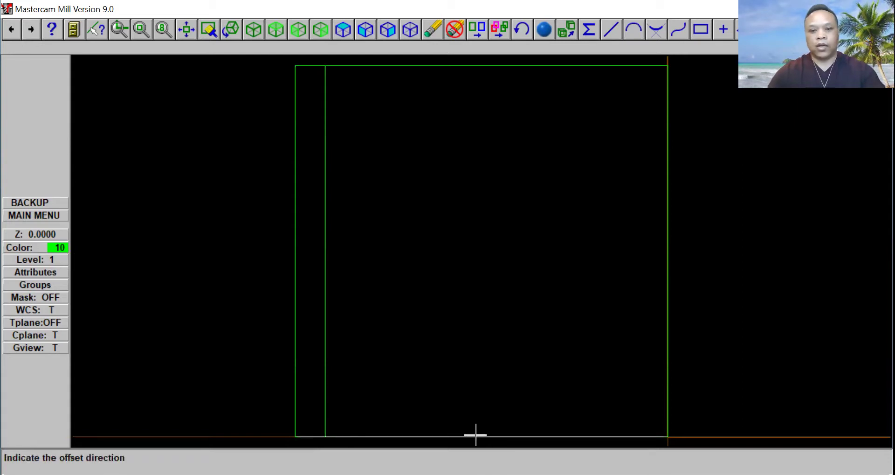
left_click(477, 392)
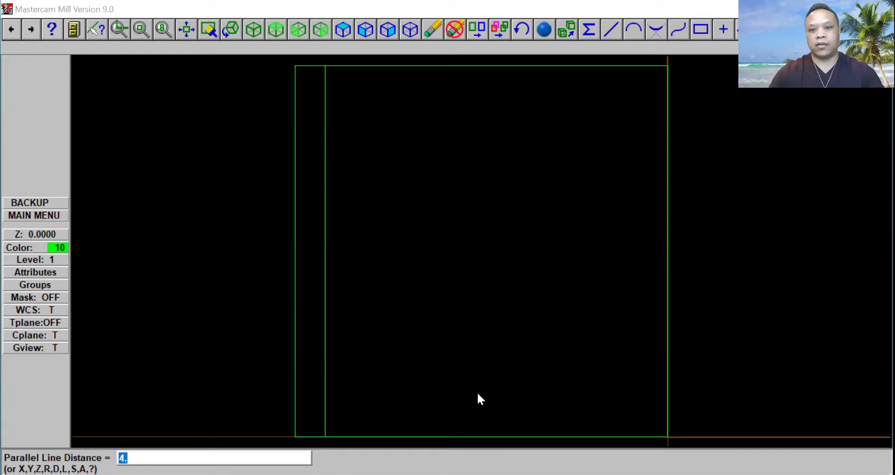
key("Return")
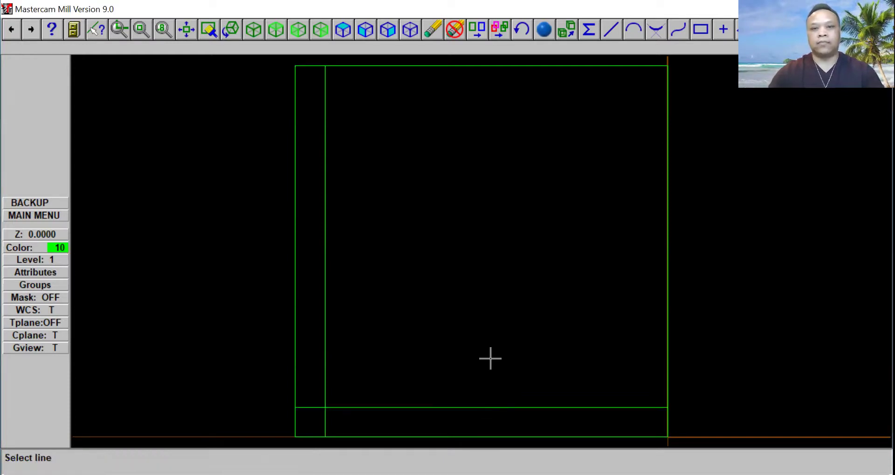
left_click(487, 84)
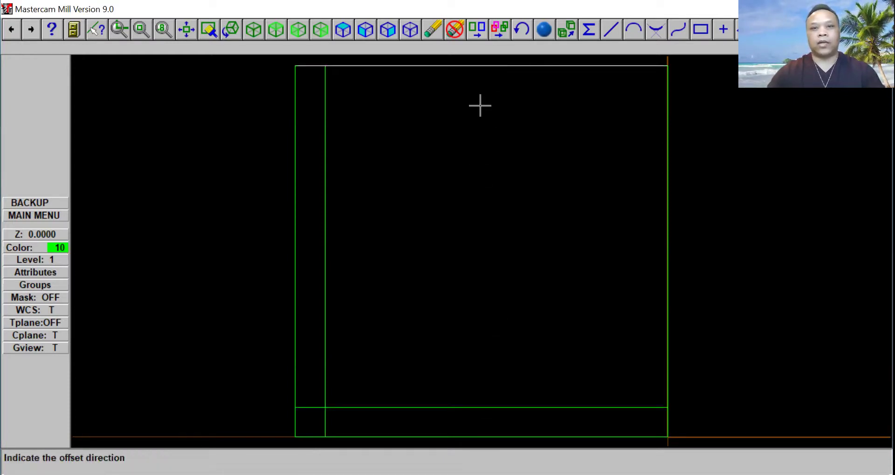
left_click(480, 123)
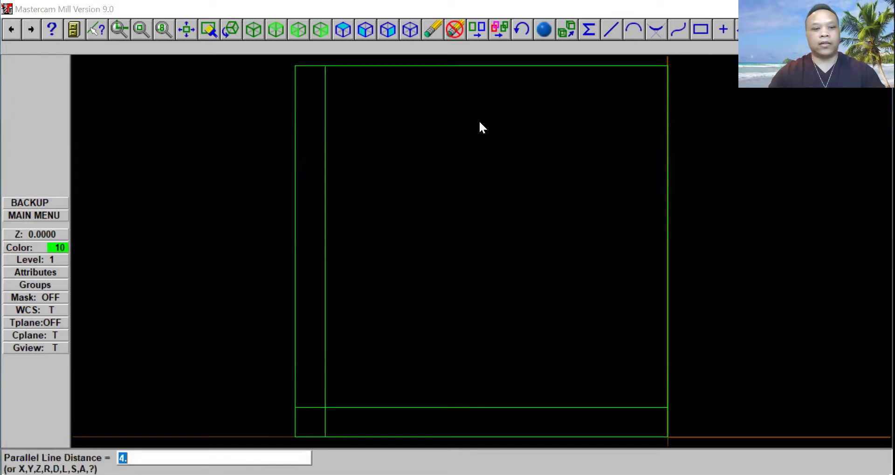
key("Return")
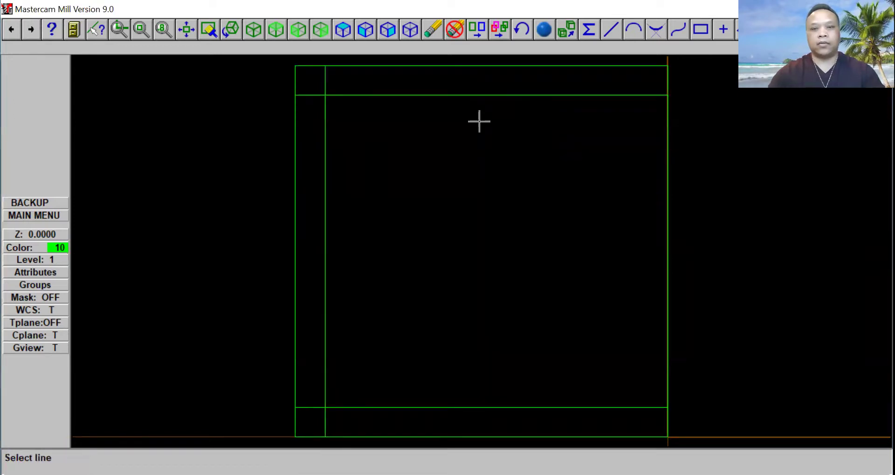
- Offset the square's right edge inward as a parallel line at a distance of 4
left_click(668, 226)
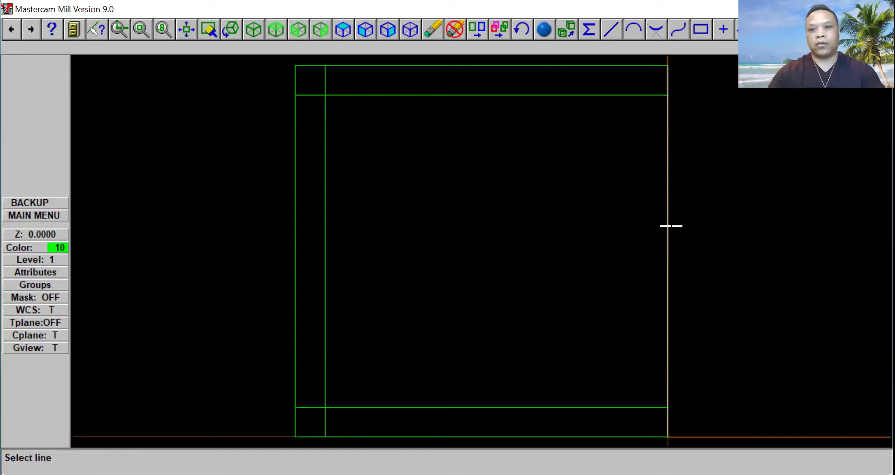
left_click(620, 226)
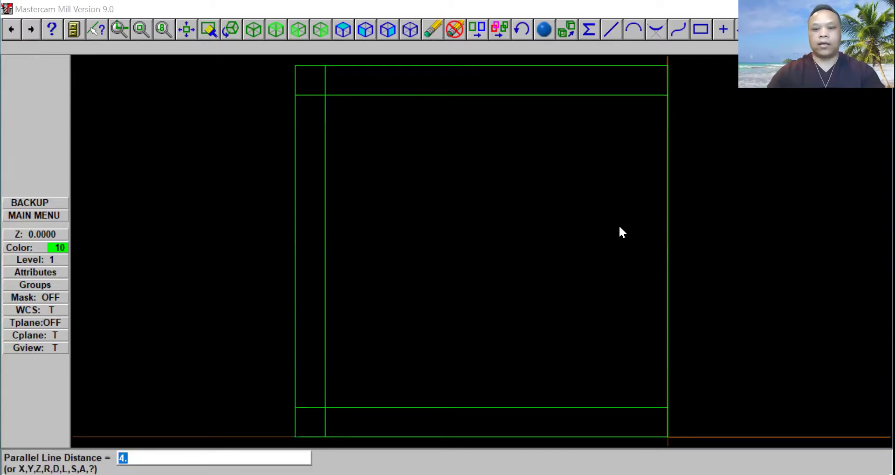
key("Return")
left_click(408, 93)
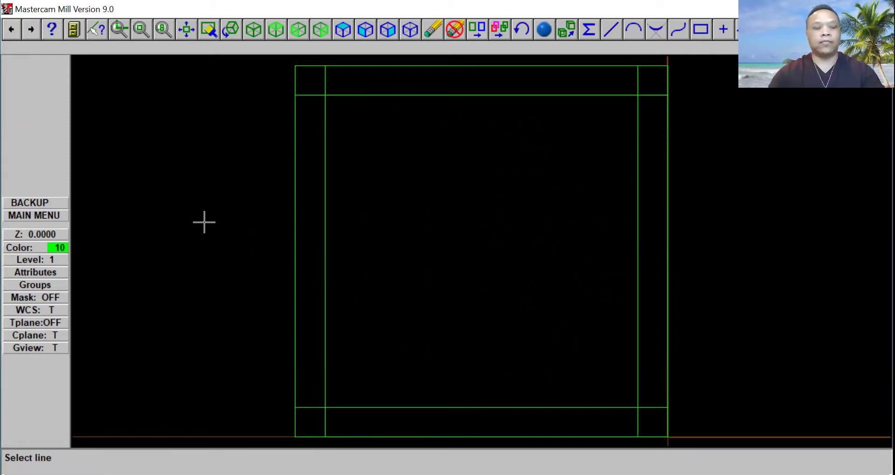
left_click(55, 201)
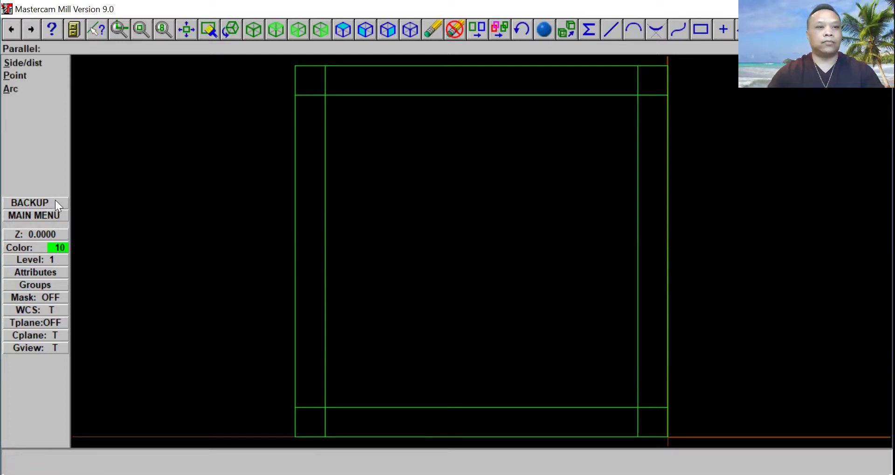
- Trim the inner lines to one another at the inner square's upper-left and upper-right corners using one-entity trimming
left_click(53, 213)
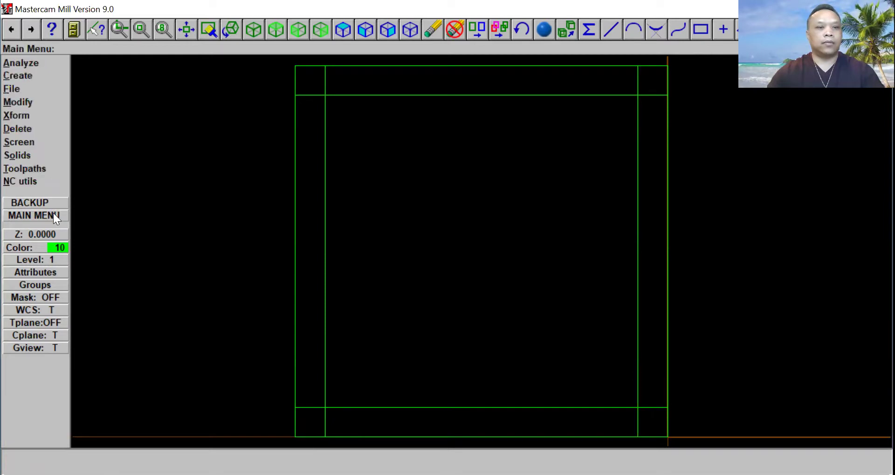
left_click(26, 106)
left_click(35, 77)
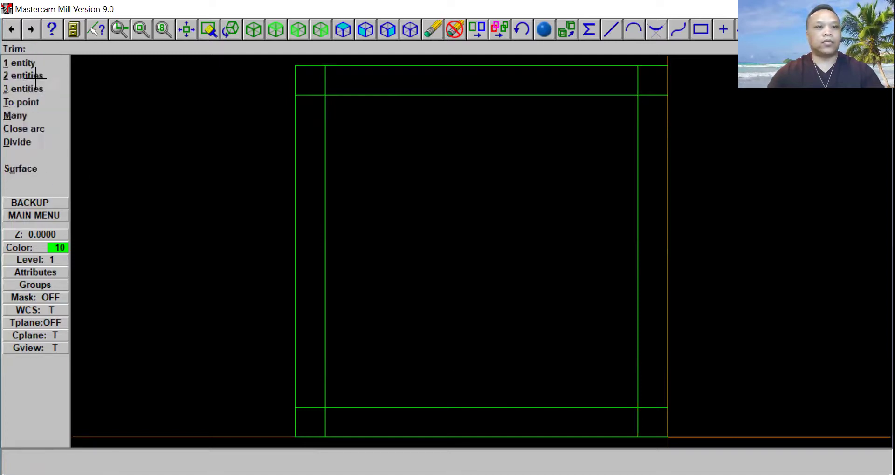
left_click(35, 64)
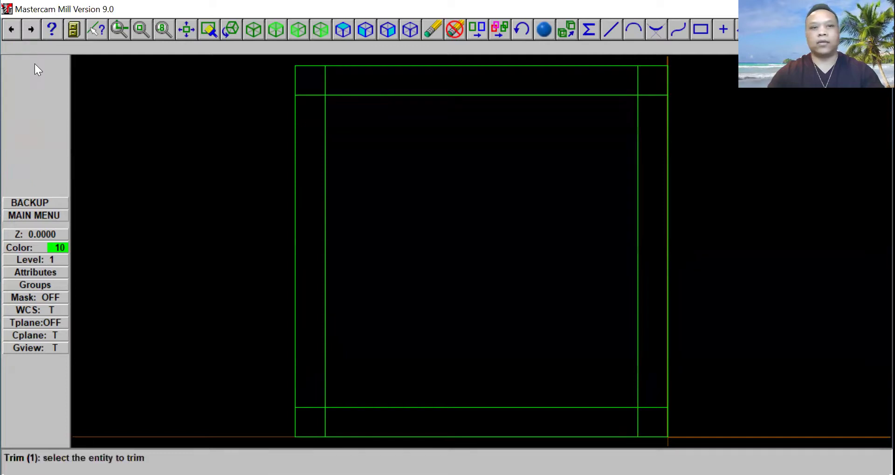
left_click(344, 99)
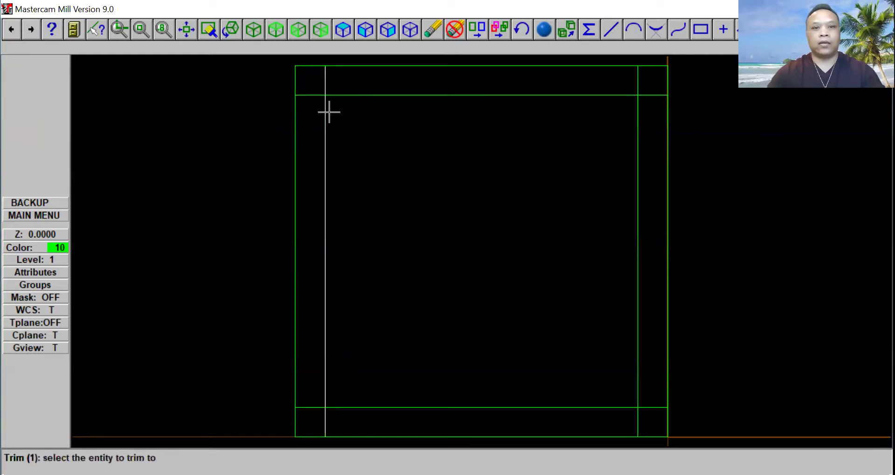
left_click(329, 111)
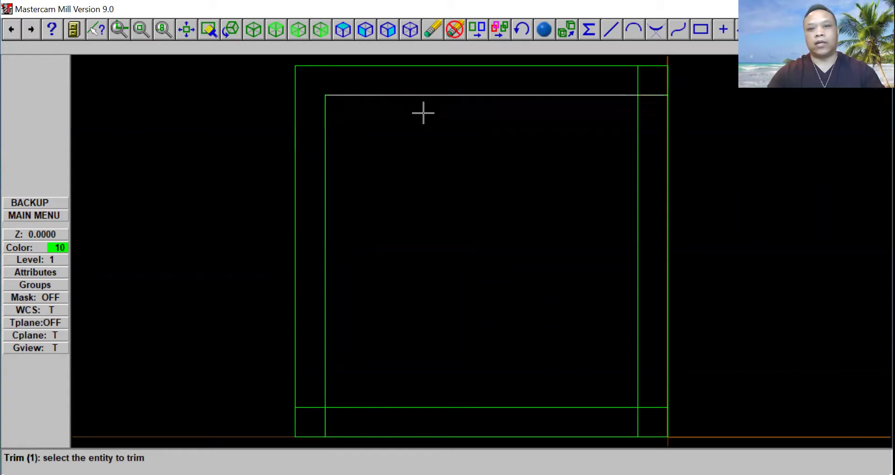
left_click(617, 100)
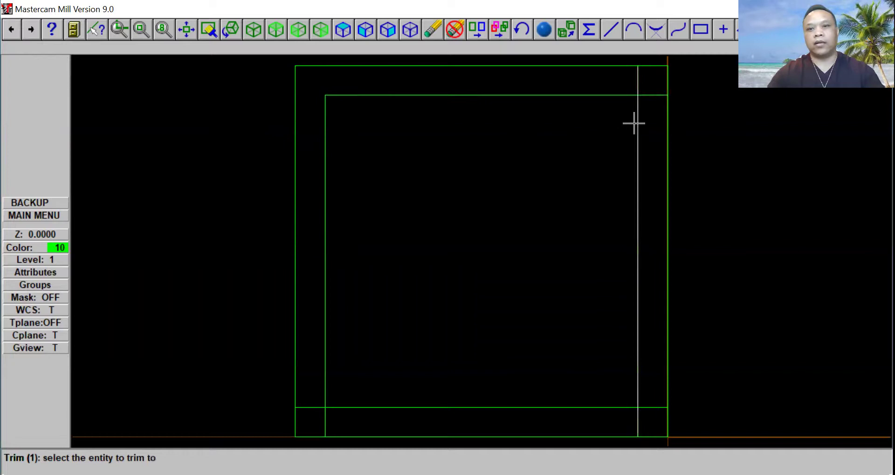
left_click(628, 115)
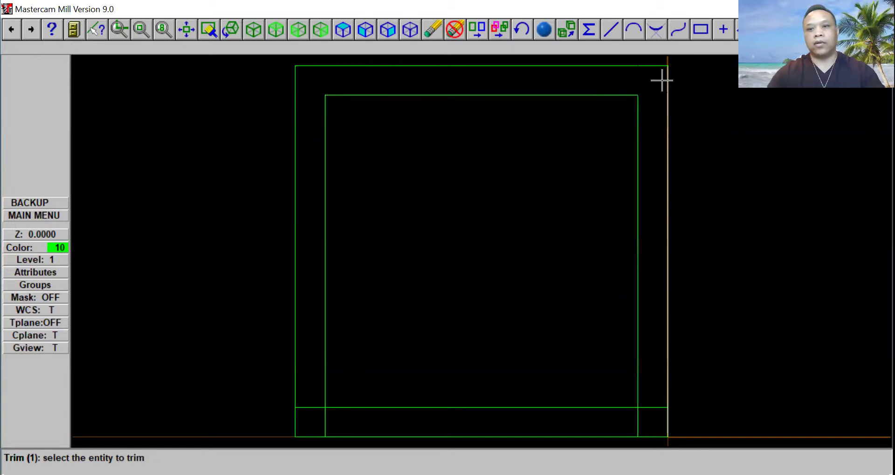
- Trim the overhanging inner lines to one another at the inner square's lower-right and lower-left corners
left_click(606, 408)
left_click(631, 380)
left_click(629, 392)
left_click(622, 407)
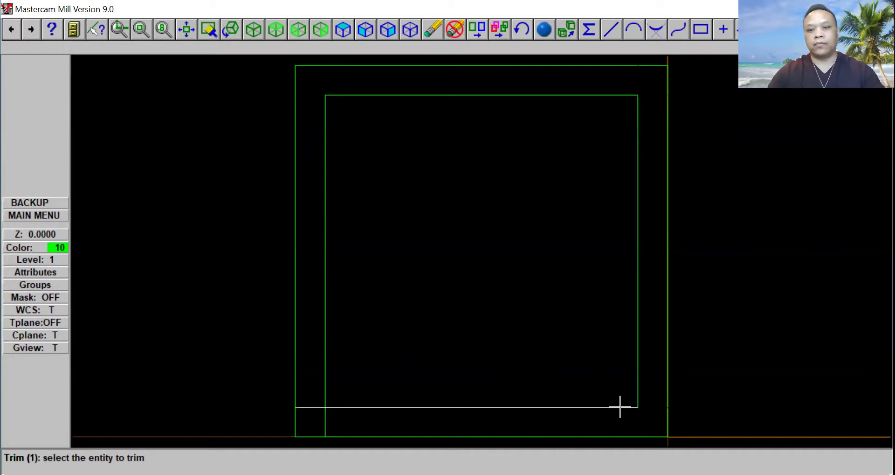
left_click(356, 407)
left_click(329, 379)
left_click(326, 390)
left_click(347, 407)
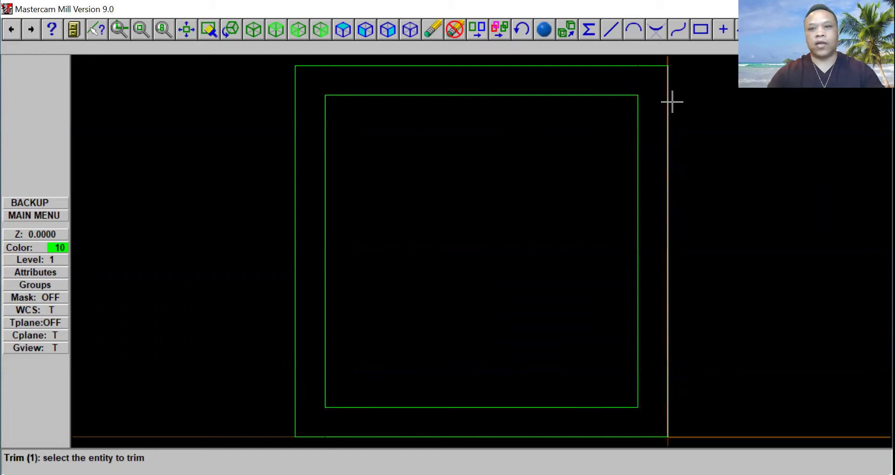
- Create a multi line from the outer square's upper-left corner to the inner square's upper-left corner
left_click(50, 213)
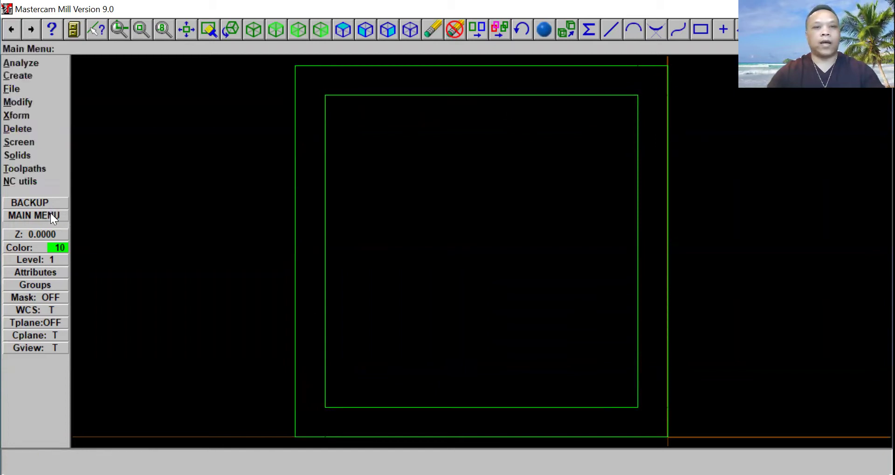
left_click(34, 78)
left_click(34, 78)
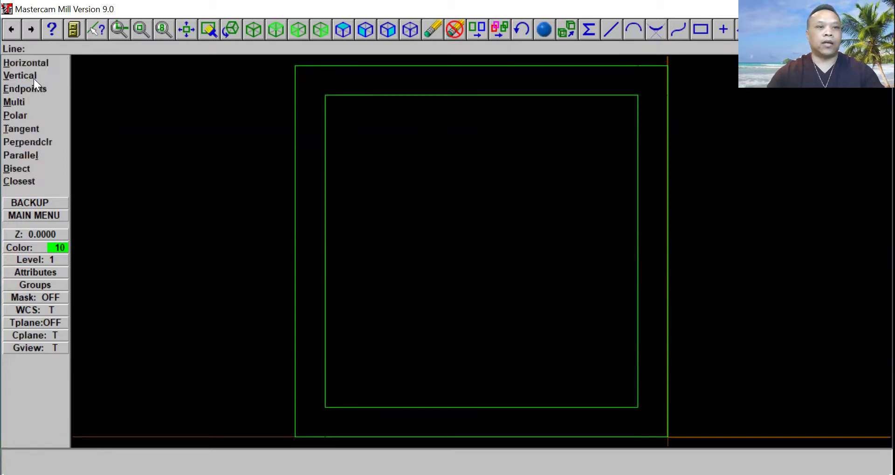
left_click(32, 103)
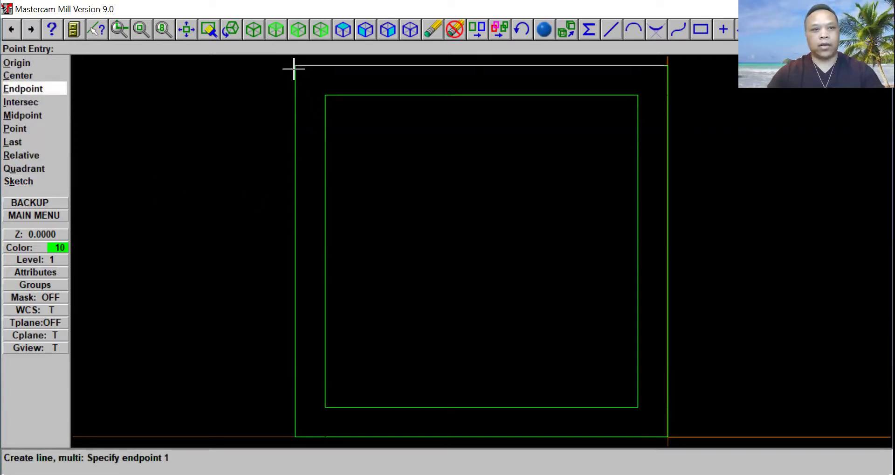
left_click(55, 98)
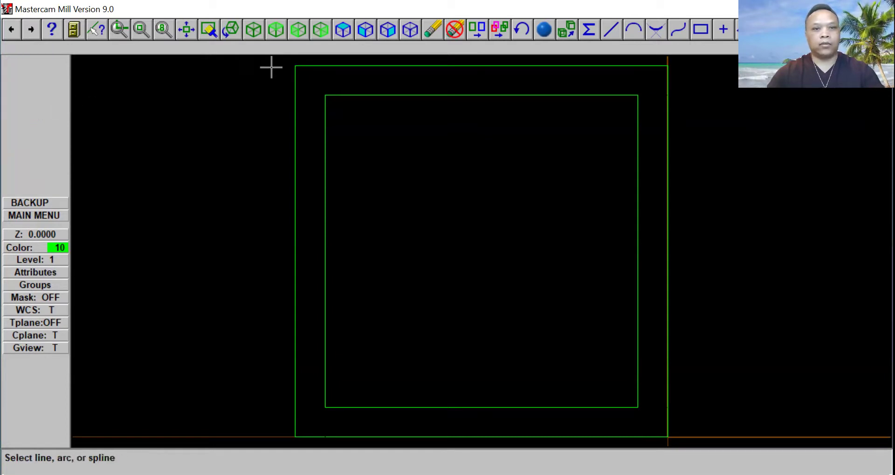
left_click(294, 67)
left_click(294, 66)
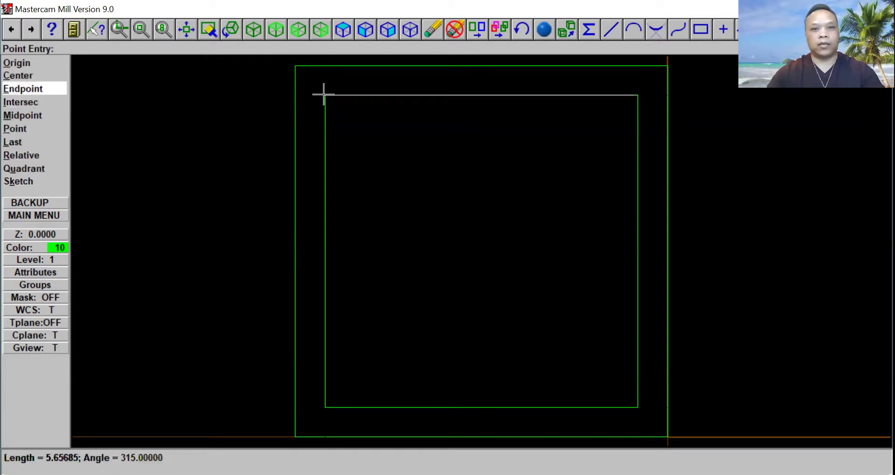
left_click(324, 95)
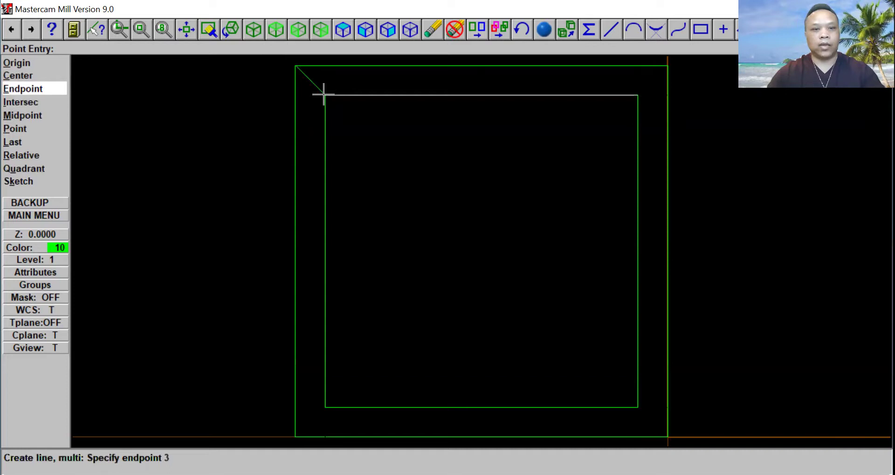
key("Escape")
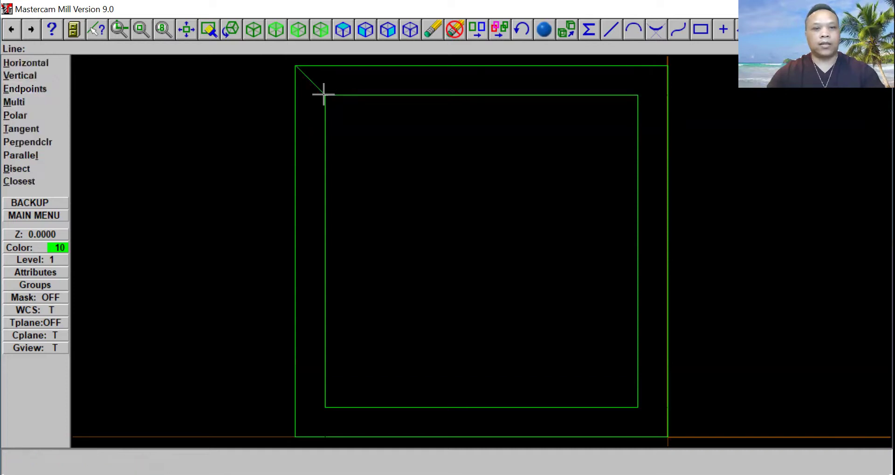
- Connect the upper-right corners of the inner and outer squares with a diagonal multi line
left_click(48, 102)
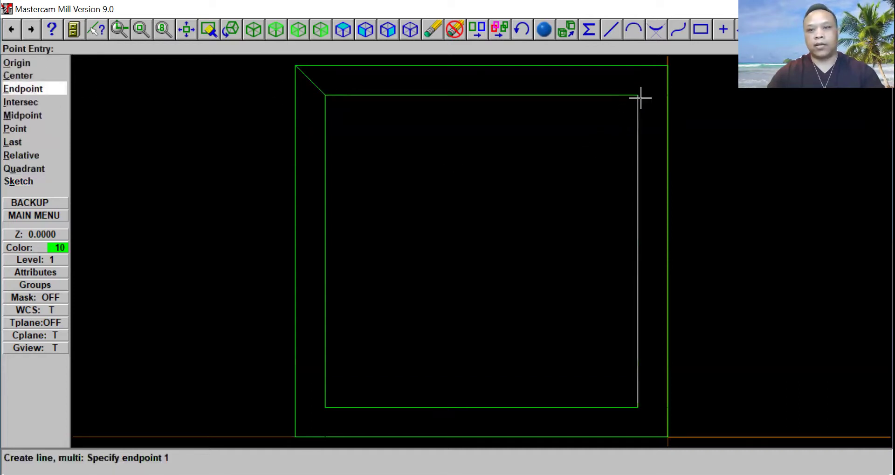
left_click(667, 68)
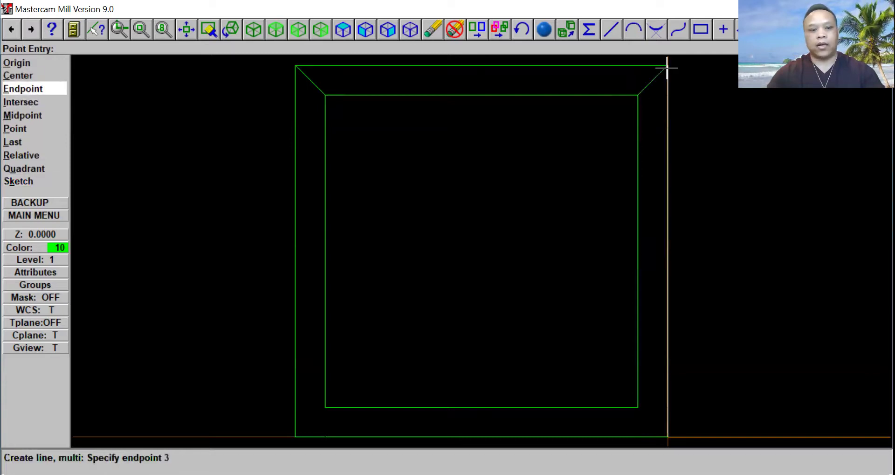
key("Escape")
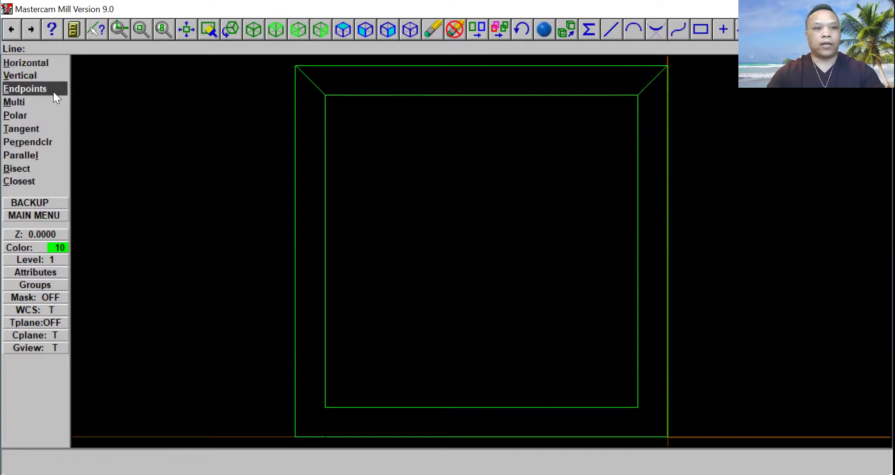
- Create endpoint lines connecting the outer and inner squares at their lower-left and lower-right corners
left_click(50, 88)
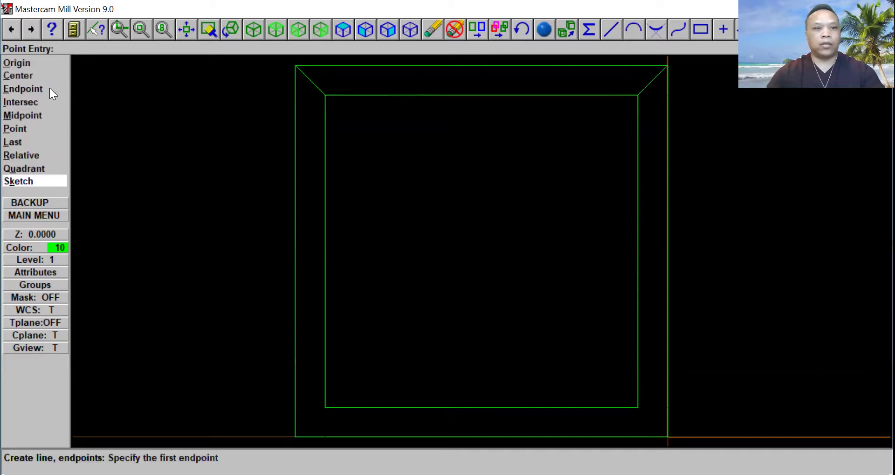
left_click(297, 434)
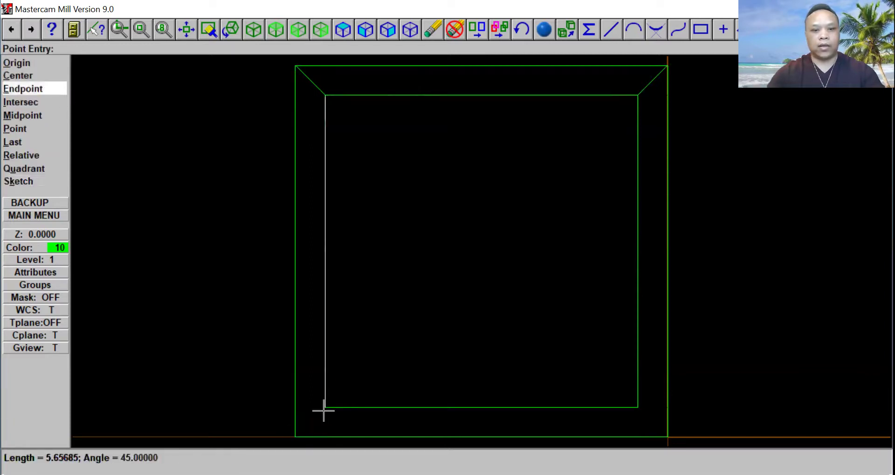
left_click(325, 407)
key("Escape")
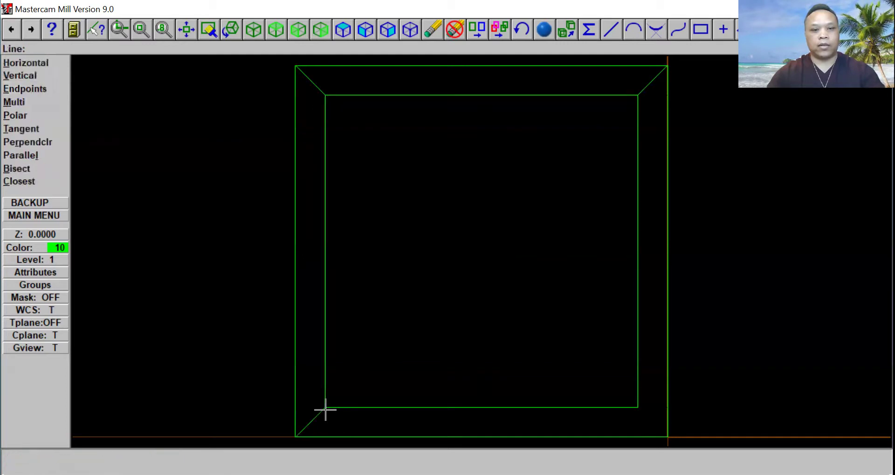
left_click(43, 90)
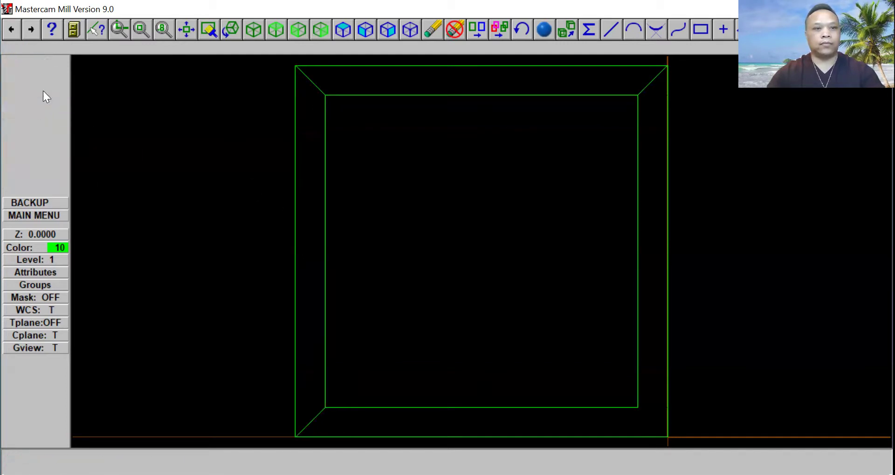
left_click(636, 407)
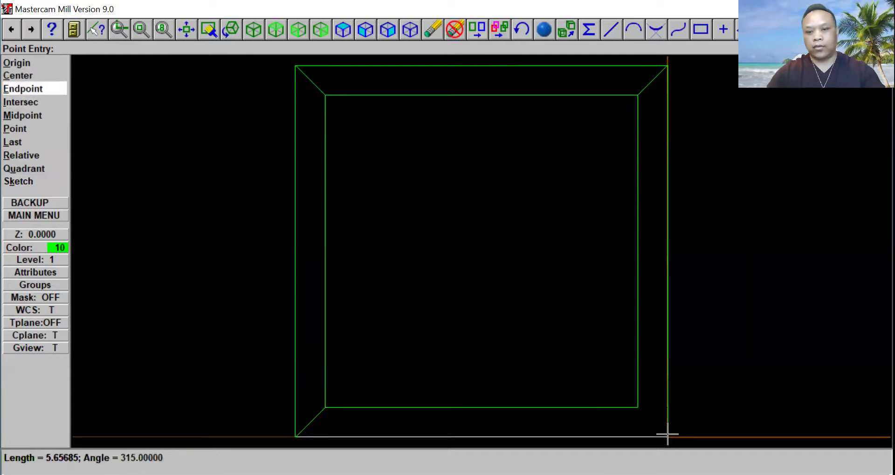
left_click(668, 435)
key("Escape")
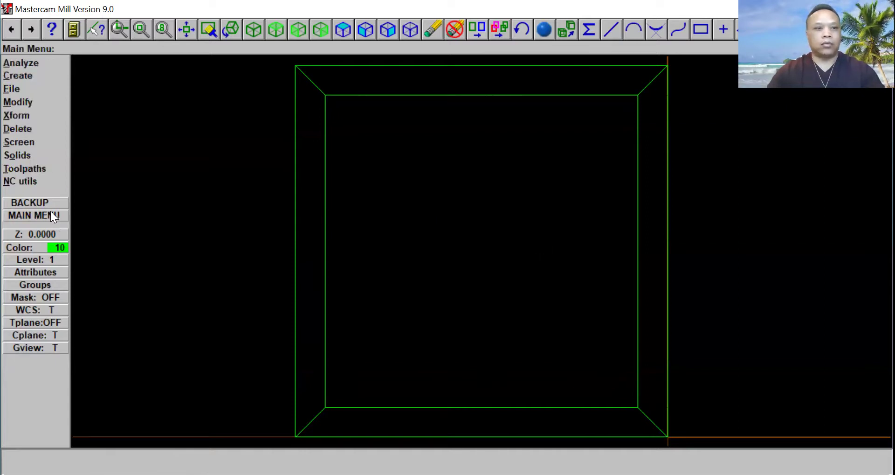
- Create a line parallel to the inner square's left edge, offset inward by a distance of 5
left_click(27, 75)
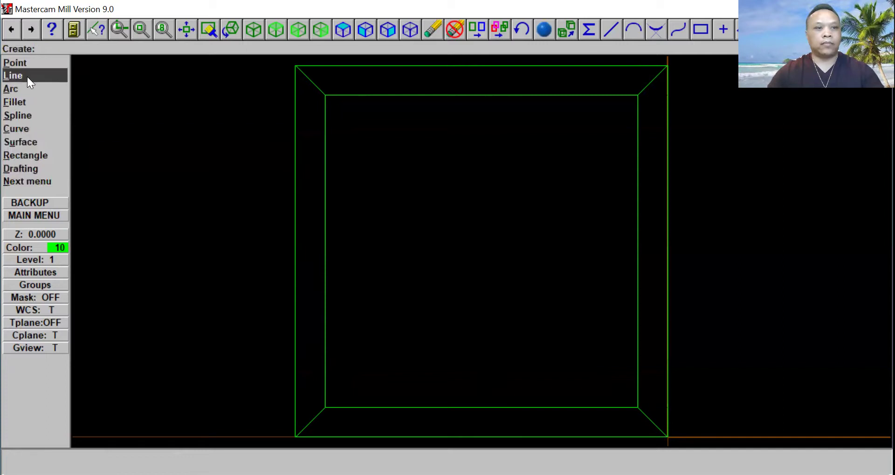
left_click(26, 78)
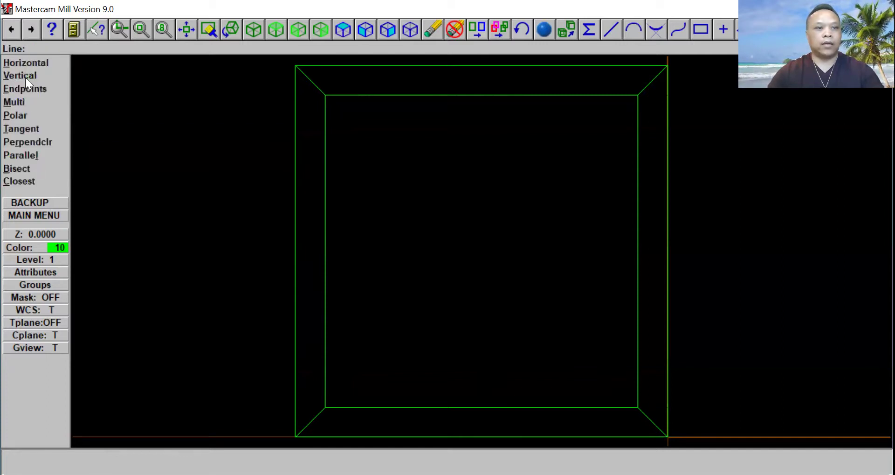
left_click(42, 156)
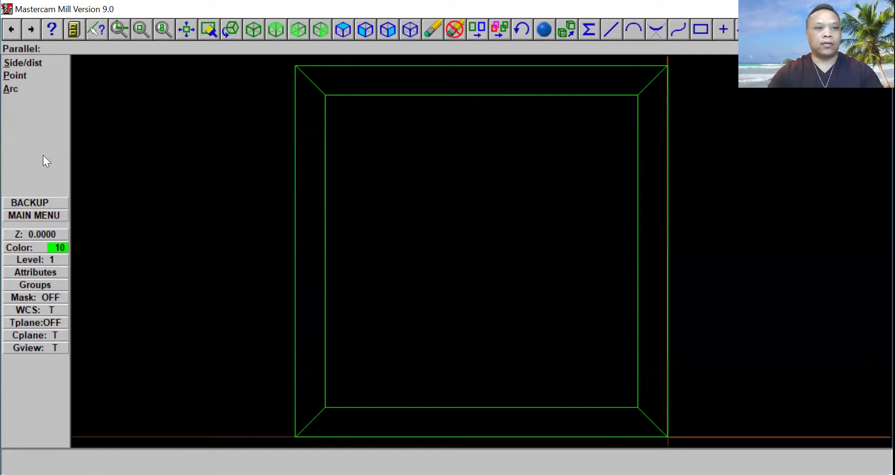
left_click(40, 63)
left_click(327, 247)
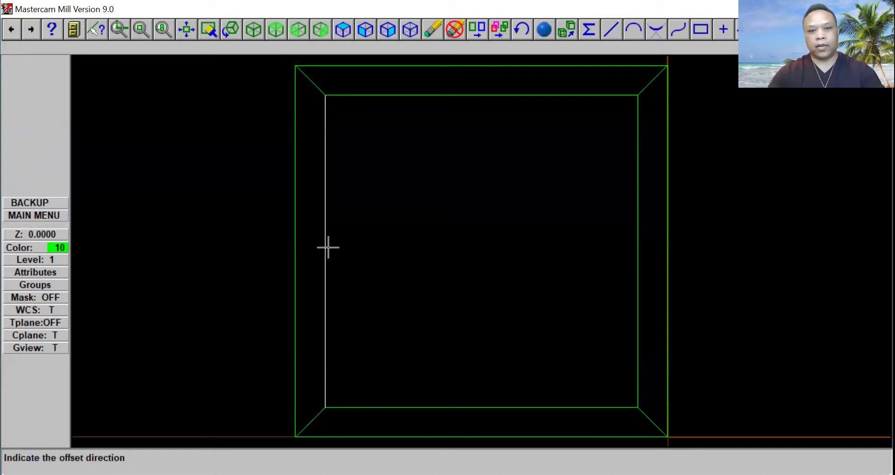
left_click(372, 248)
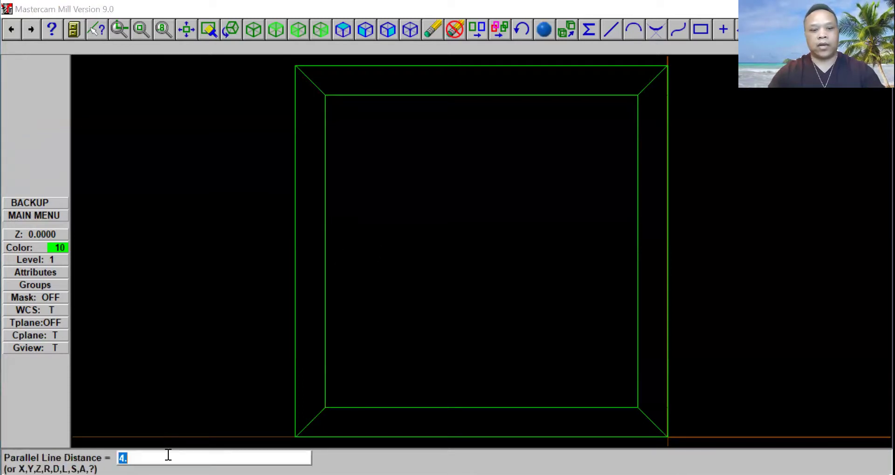
type("5")
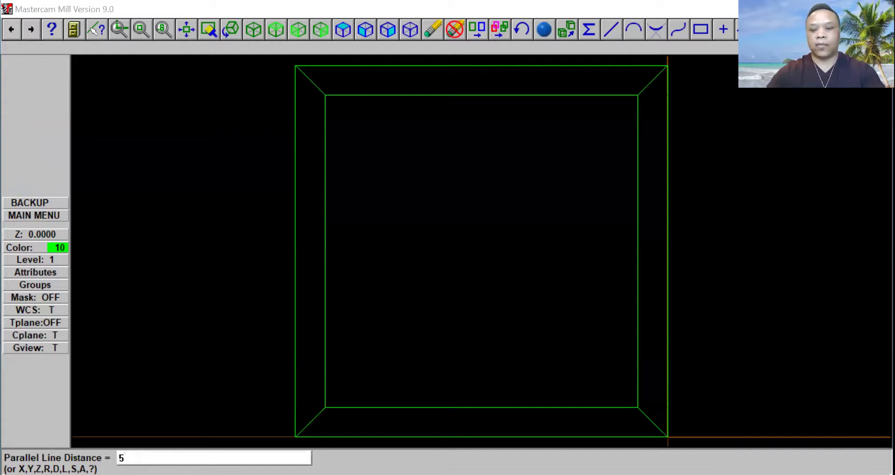
key("Return")
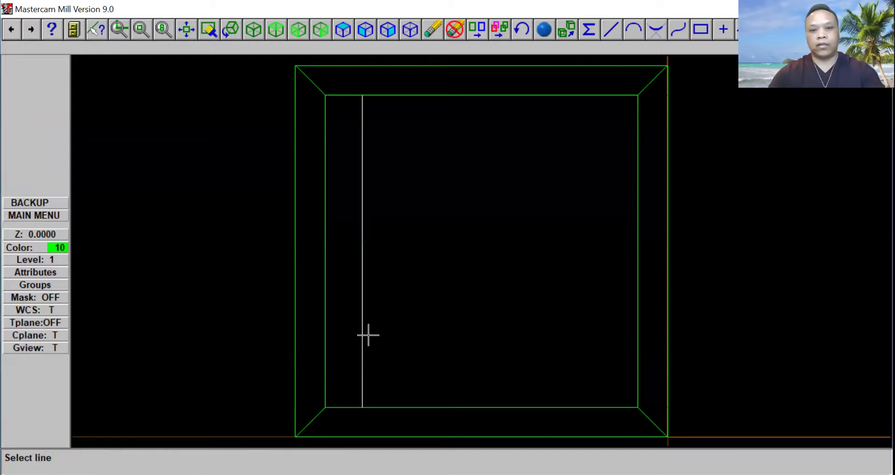
- Create lines parallel to the inner square's bottom, top and right edges, each offset inward by a distance of 5
left_click(477, 405)
left_click(480, 371)
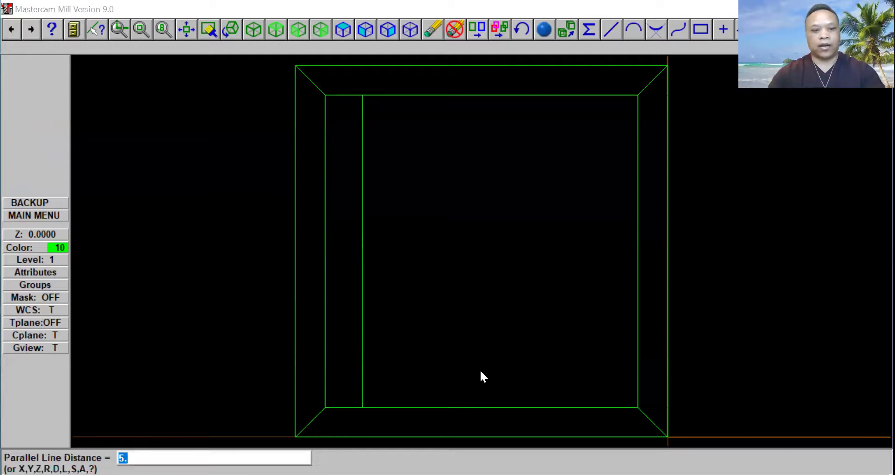
key("Return")
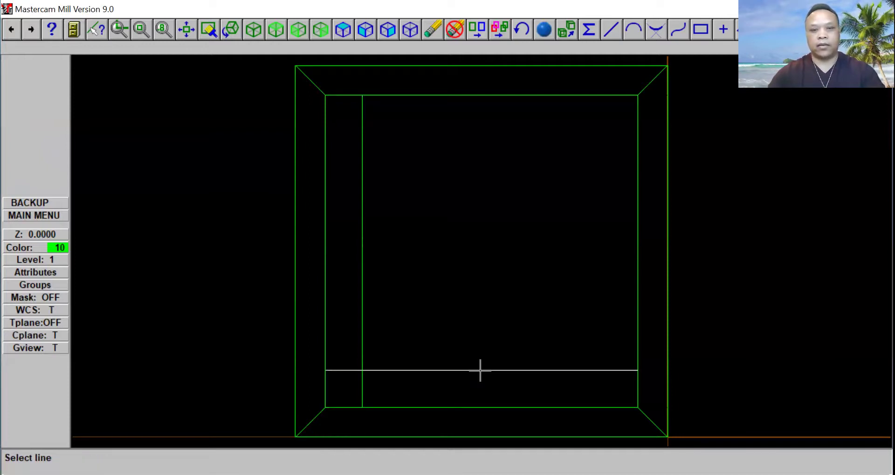
left_click(477, 95)
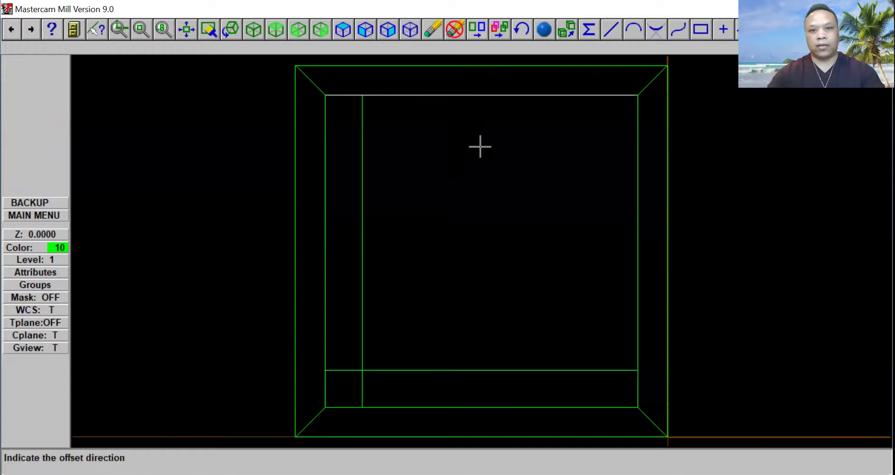
left_click(480, 147)
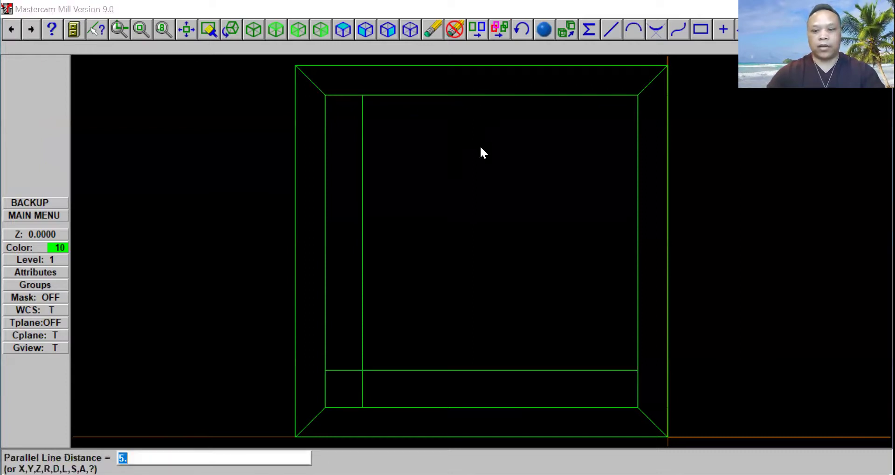
key("Return")
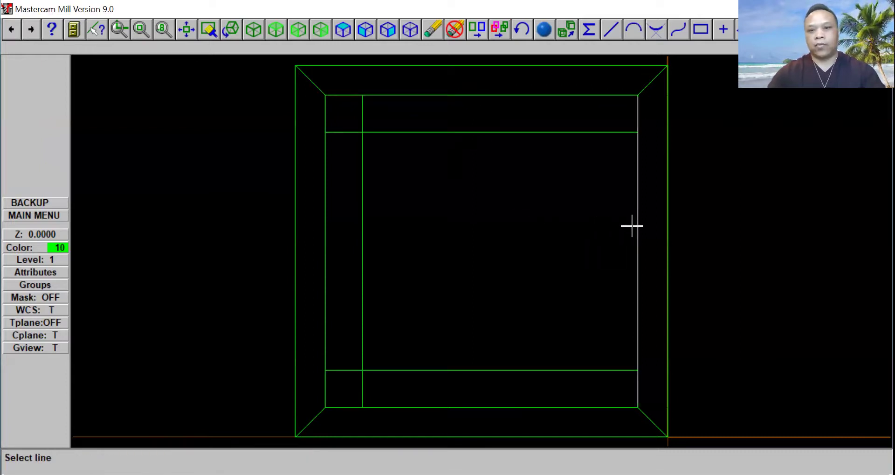
left_click(637, 226)
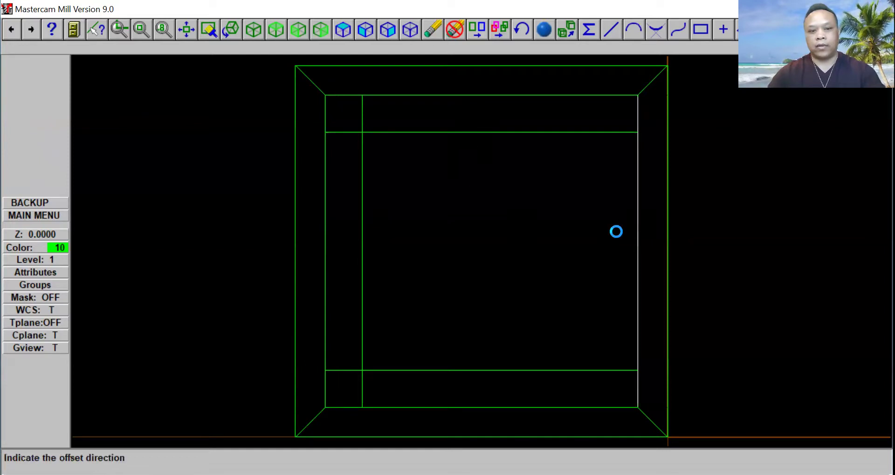
left_click(617, 231)
key("Return")
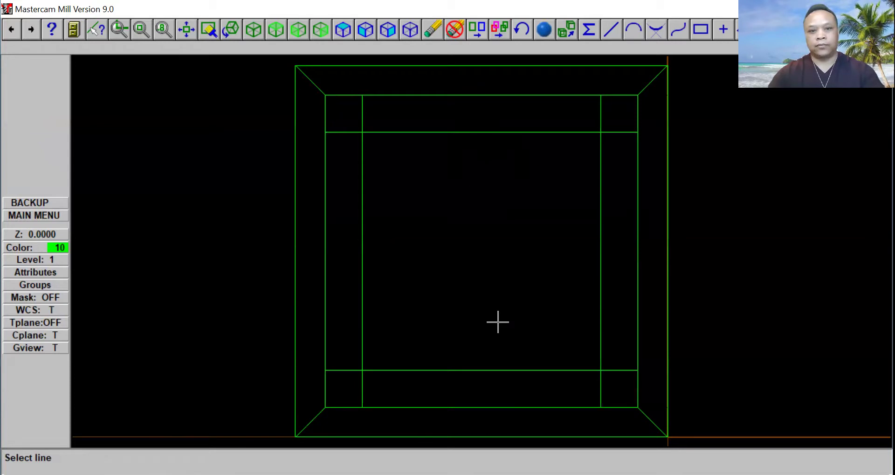
- Create a second set of parallel lines 5 inward from the first left and bottom offset lines
left_click(374, 279)
left_click(369, 275)
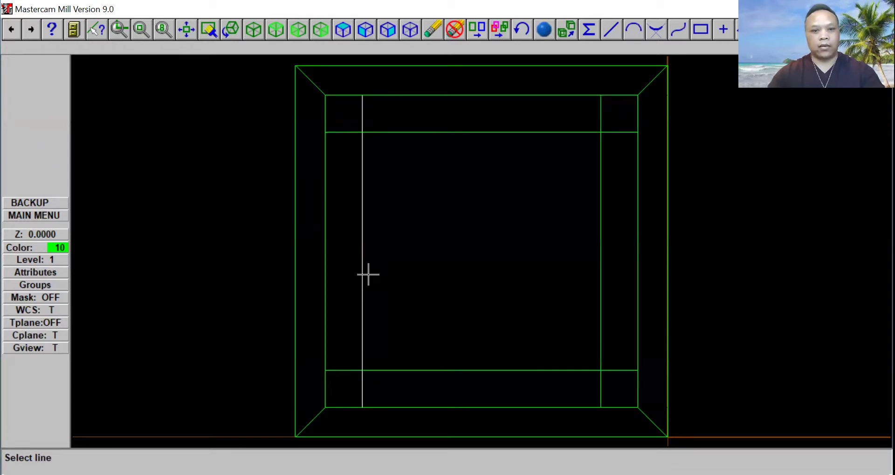
left_click(405, 272)
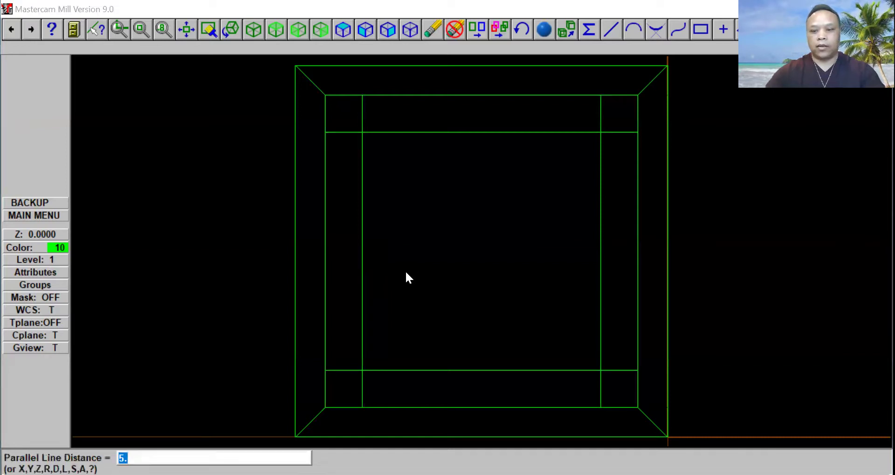
key("Return")
left_click(481, 369)
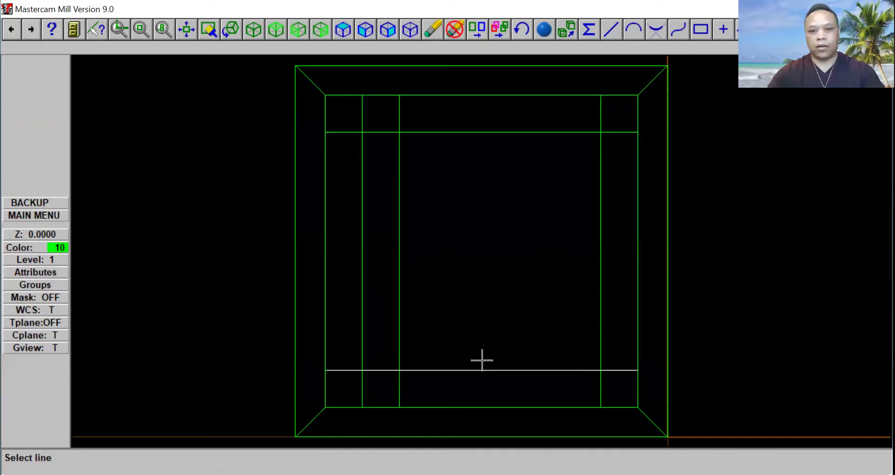
left_click(480, 323)
key("Return")
- Create parallel lines 5 inward from the first top and right offset lines
left_click(493, 135)
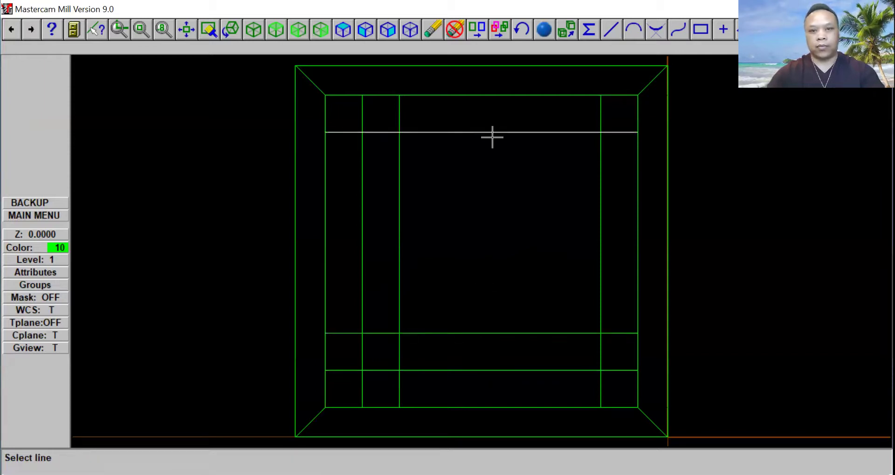
left_click(499, 189)
key("Return")
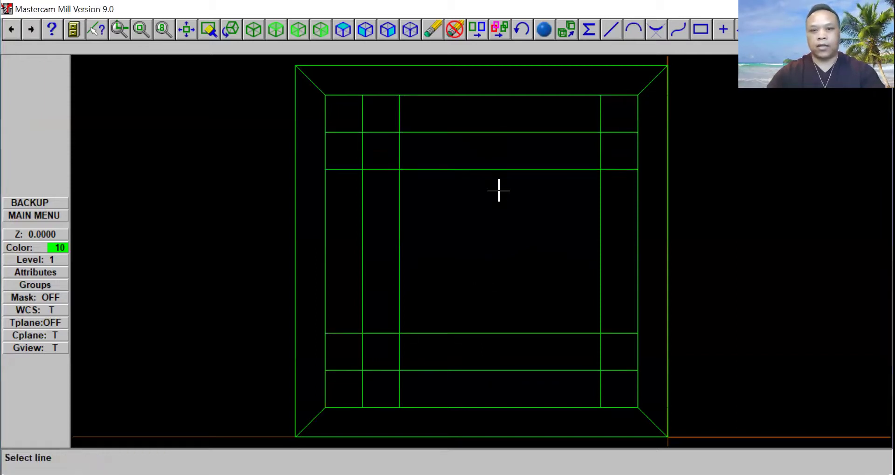
left_click(594, 247)
left_click(568, 249)
key("Return")
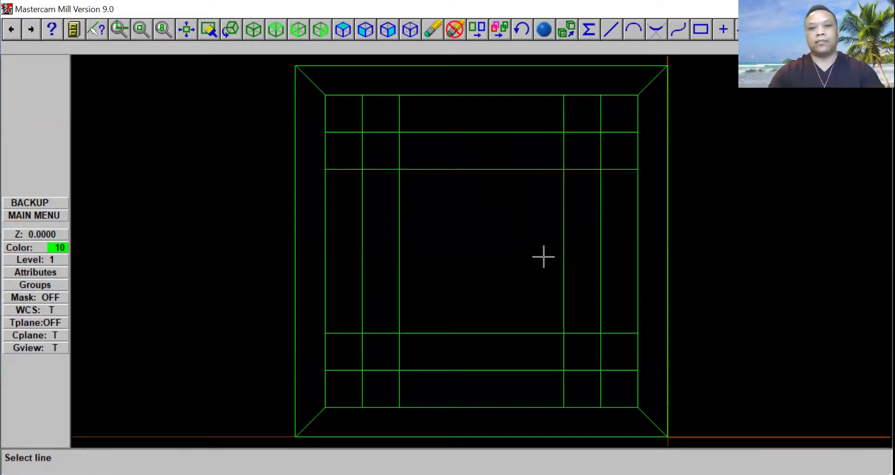
- Create a third set of parallel lines 5 inward from the second left and bottom offset lines
left_click(405, 263)
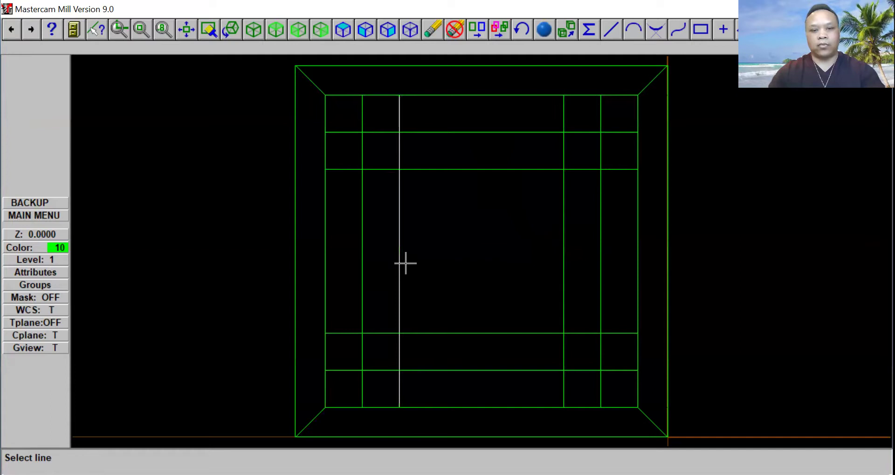
left_click(421, 257)
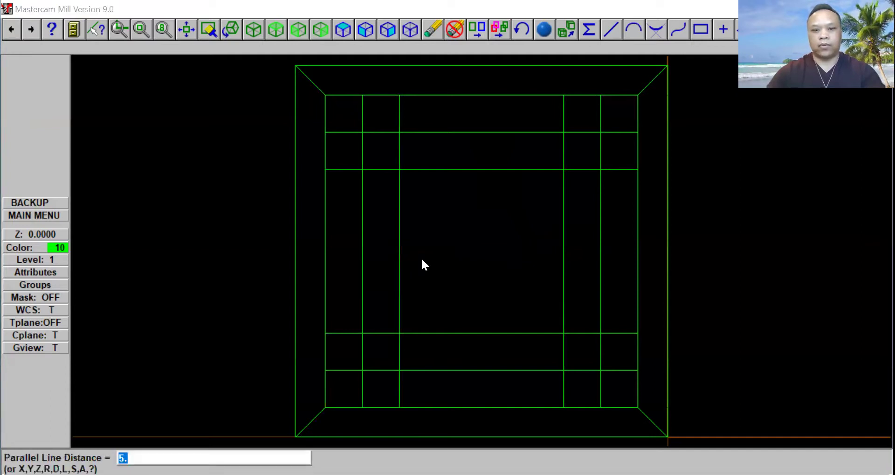
key("Return")
left_click(459, 328)
left_click(476, 303)
key("Return")
- Create parallel lines 5 inward from the second top and right offset lines
left_click(482, 172)
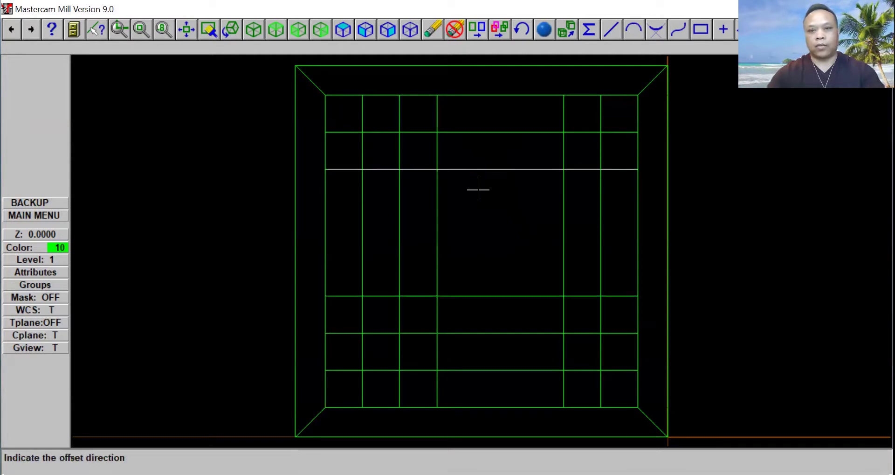
left_click(478, 188)
key("Return")
left_click(563, 250)
left_click(535, 247)
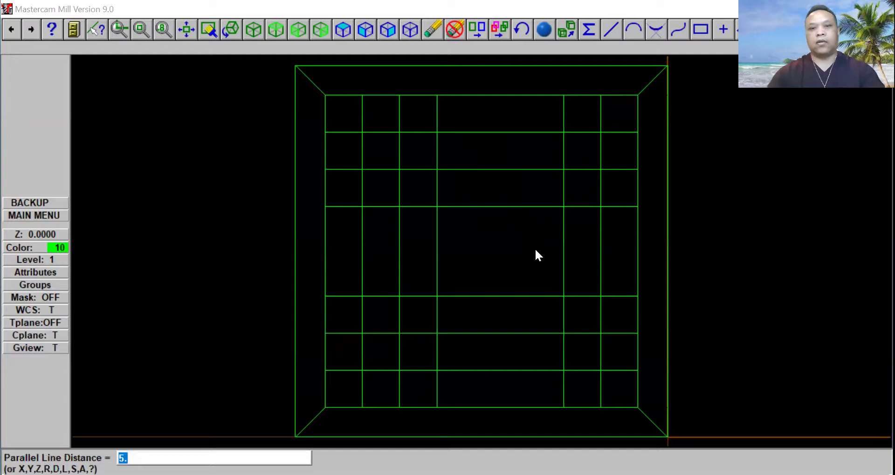
key("Return")
left_click(559, 303)
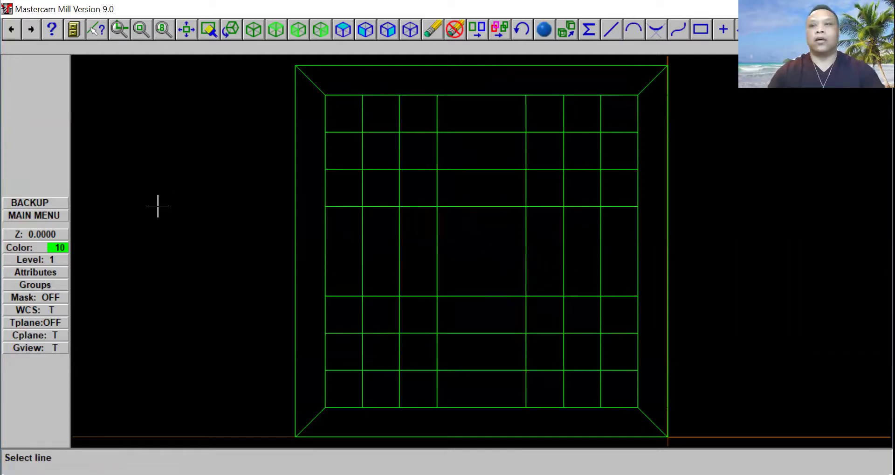
- Trim the innermost offset lines to each other with one-entity trims at the central square's upper-left and lower-left corners
left_click(47, 215)
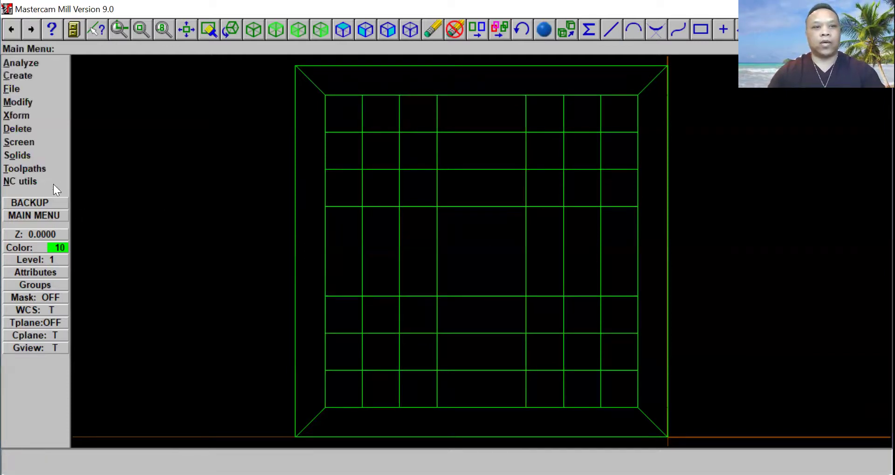
left_click(19, 103)
left_click(24, 77)
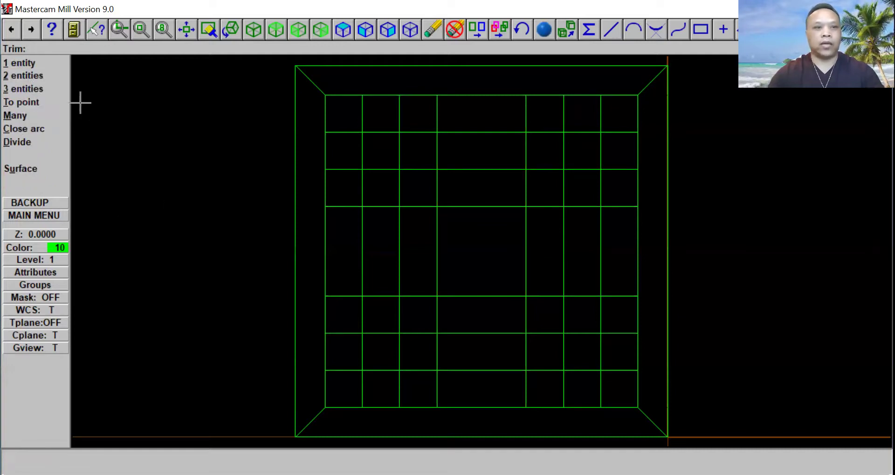
left_click(35, 66)
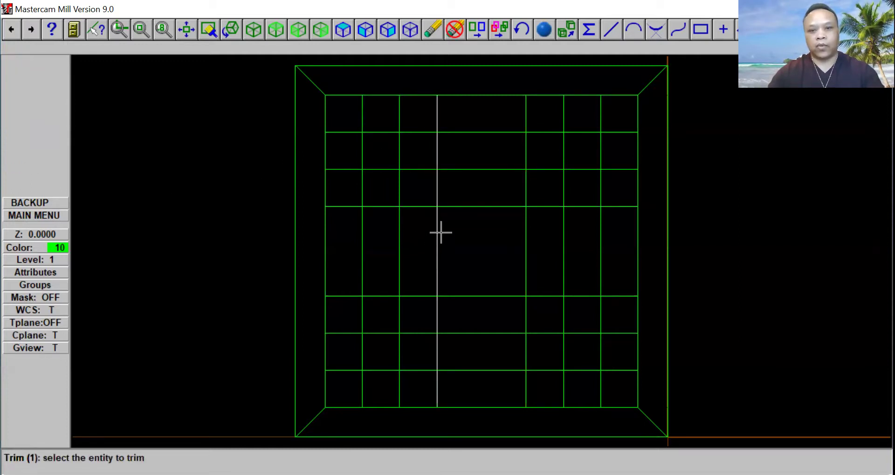
left_click(459, 211)
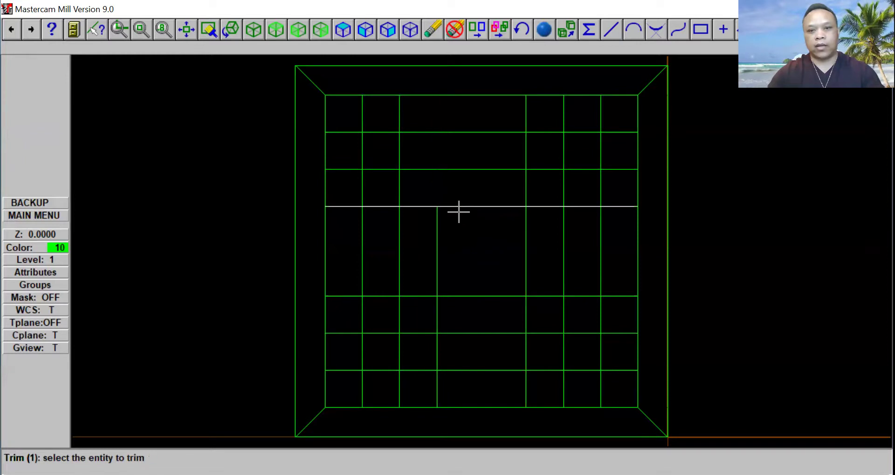
left_click(441, 228)
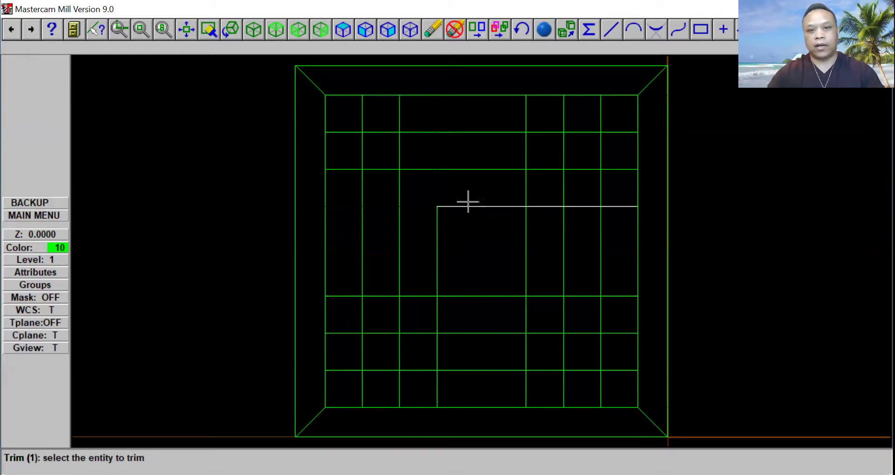
left_click(467, 293)
left_click(444, 278)
left_click(448, 289)
left_click(460, 299)
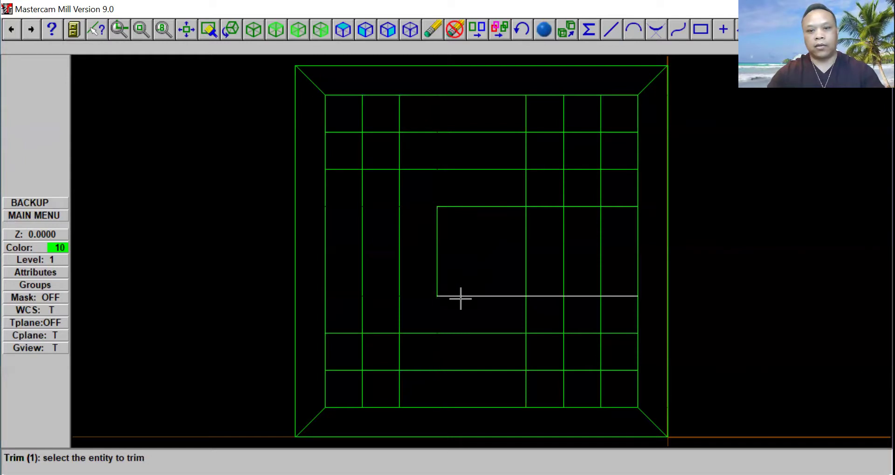
- Trim the innermost offset lines to each other at the central square's upper-right and lower-right corners, closing the square
left_click(506, 225)
left_click(519, 223)
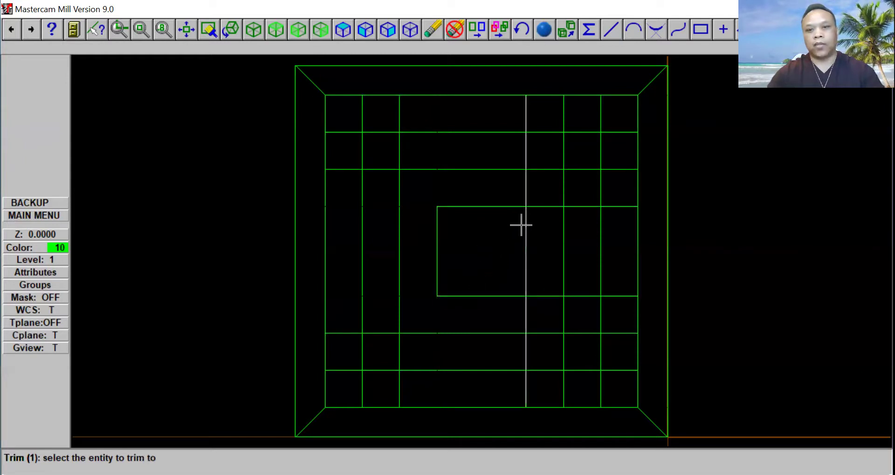
left_click(520, 226)
left_click(510, 214)
left_click(506, 278)
left_click(522, 274)
left_click(521, 276)
left_click(508, 295)
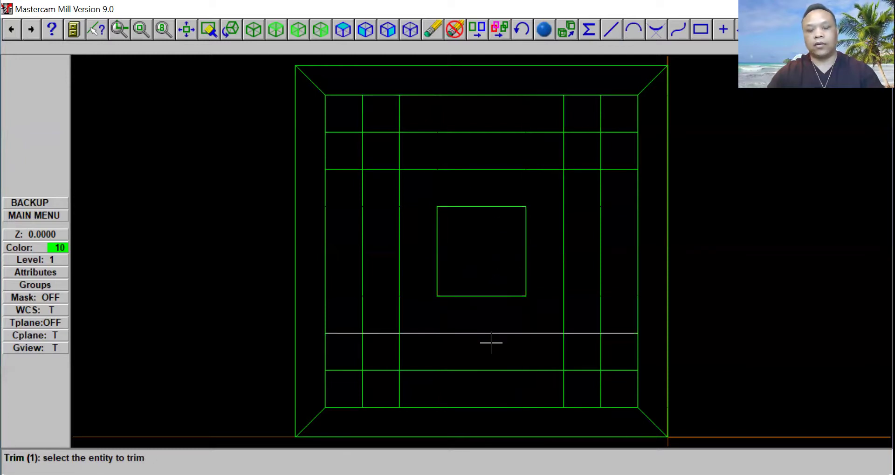
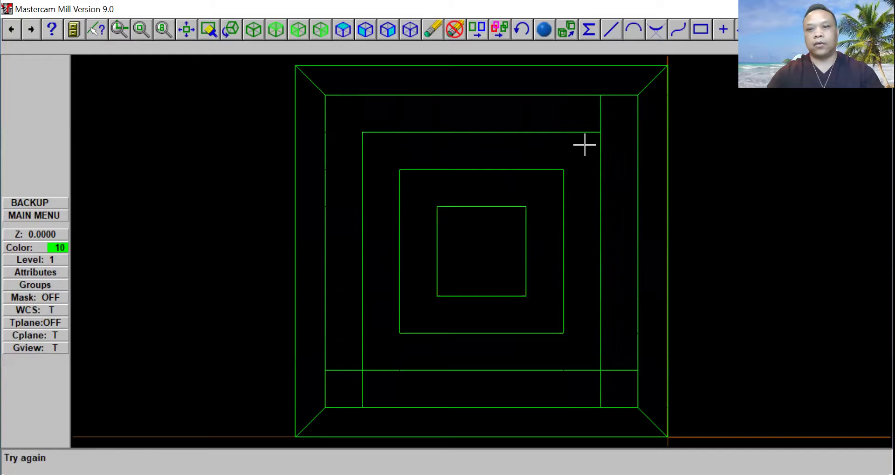
- Trim the outermost offset lines to each other at their upper-right, lower-right and lower-left corners to close that square
left_click(591, 149)
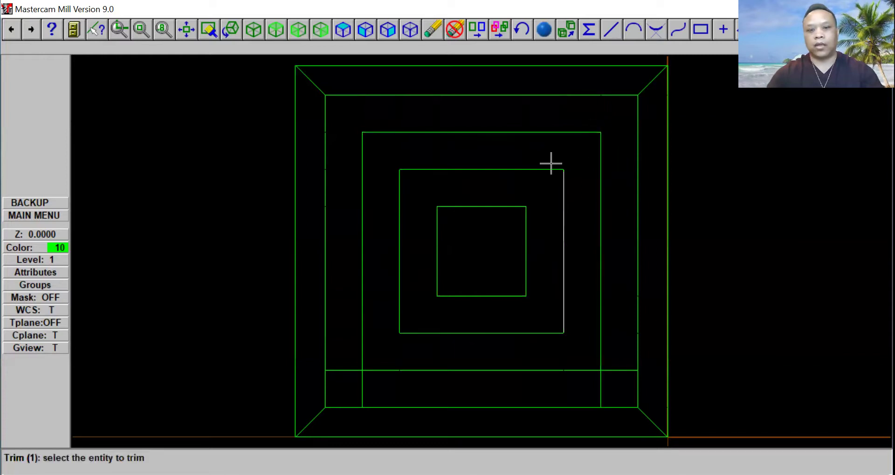
left_click(579, 367)
left_click(597, 345)
left_click(453, 360)
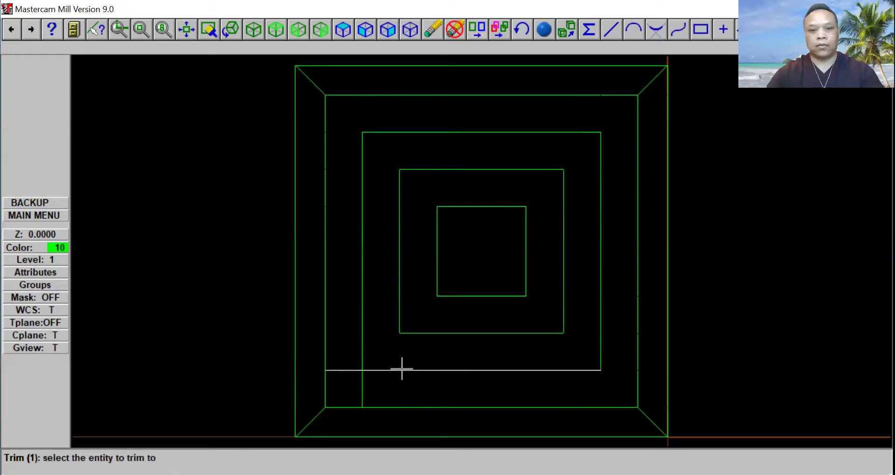
left_click(364, 352)
left_click(364, 358)
left_click(373, 370)
left_click(373, 415)
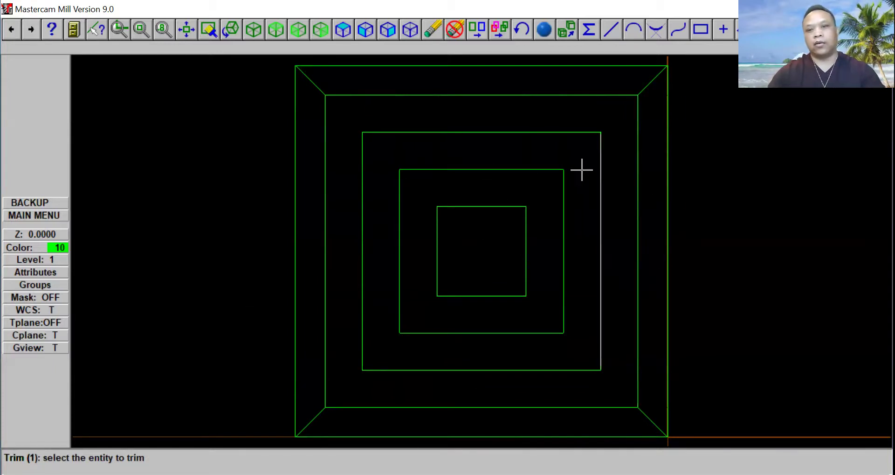
- Draw a line connecting the upper-left corners of the outermost nested square and the surrounding square offset 4
left_click(49, 215)
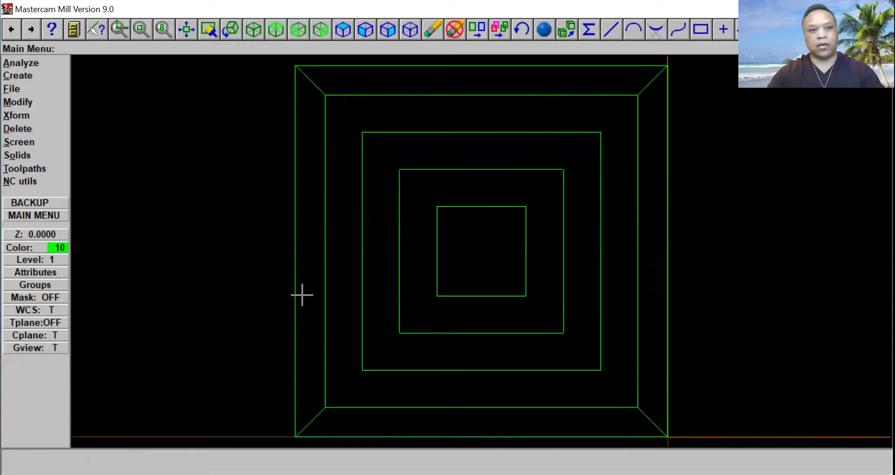
left_click(54, 76)
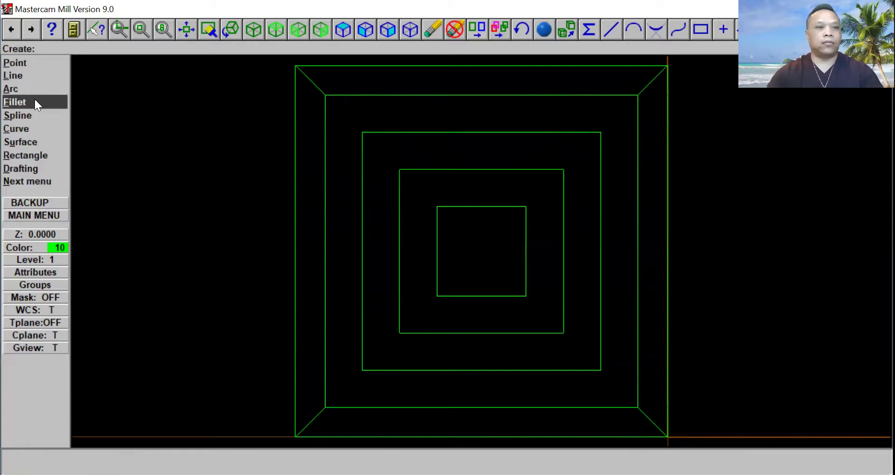
left_click(36, 77)
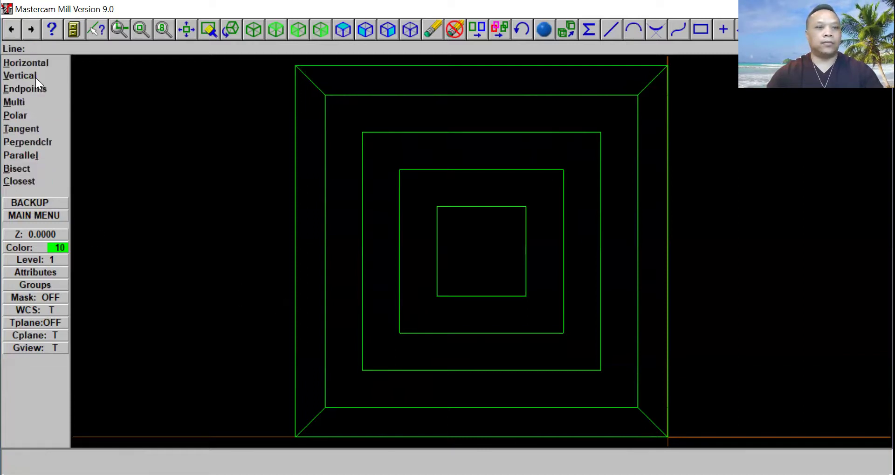
left_click(30, 102)
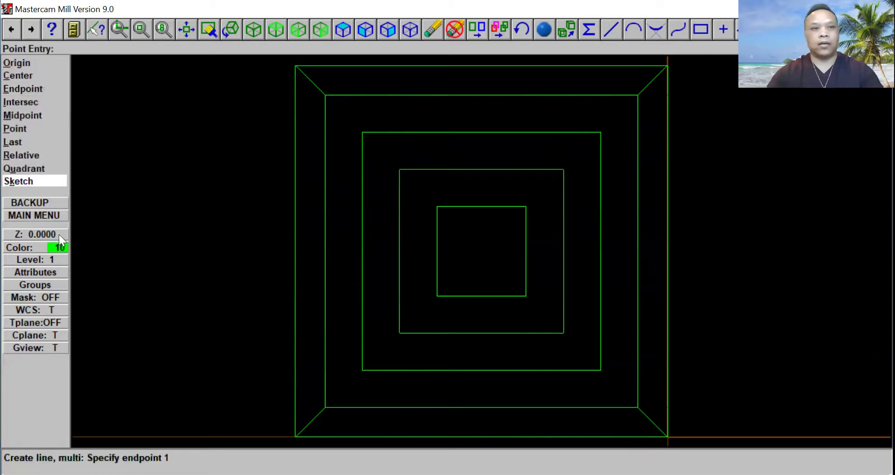
left_click(44, 89)
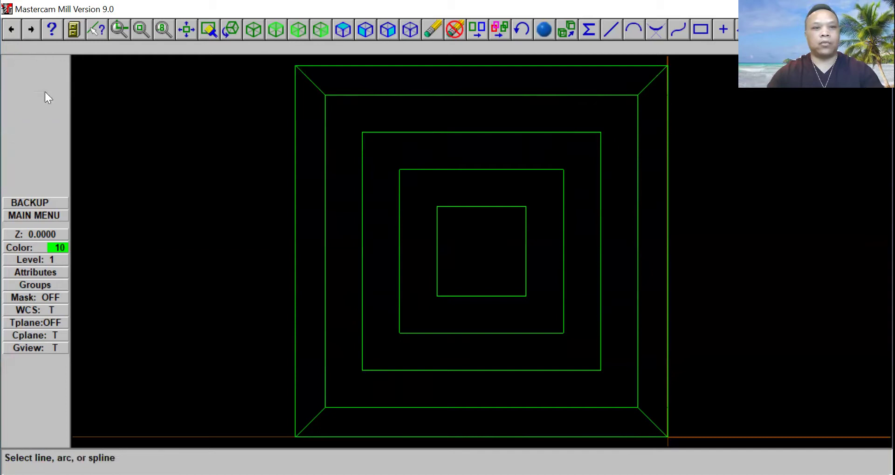
left_click(359, 132)
left_click(326, 96)
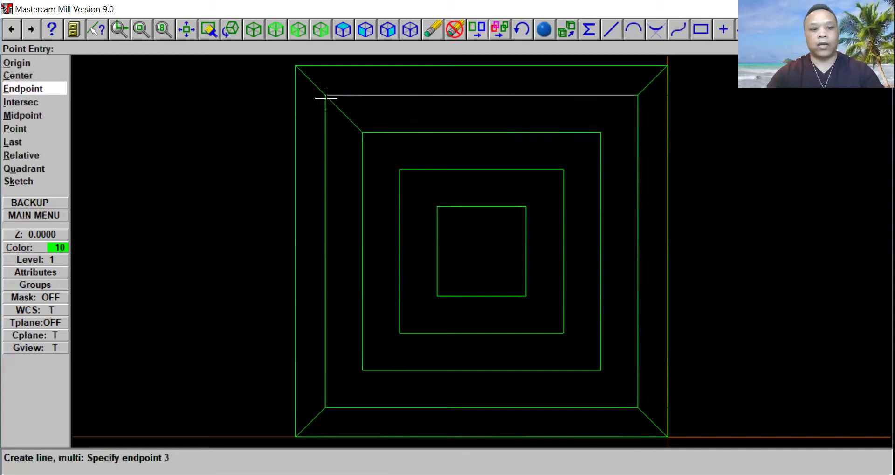
key("Escape")
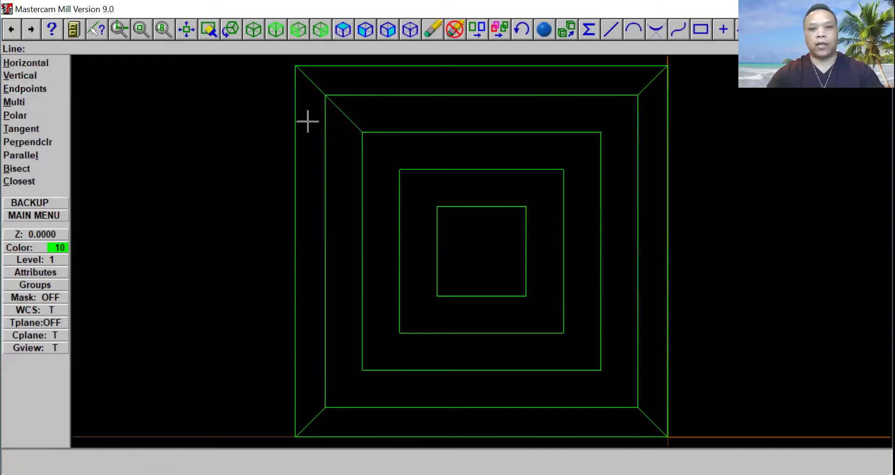
- Draw an endpoint line joining the upper-right corners of the outermost nested square and the square offset 4
left_click(48, 90)
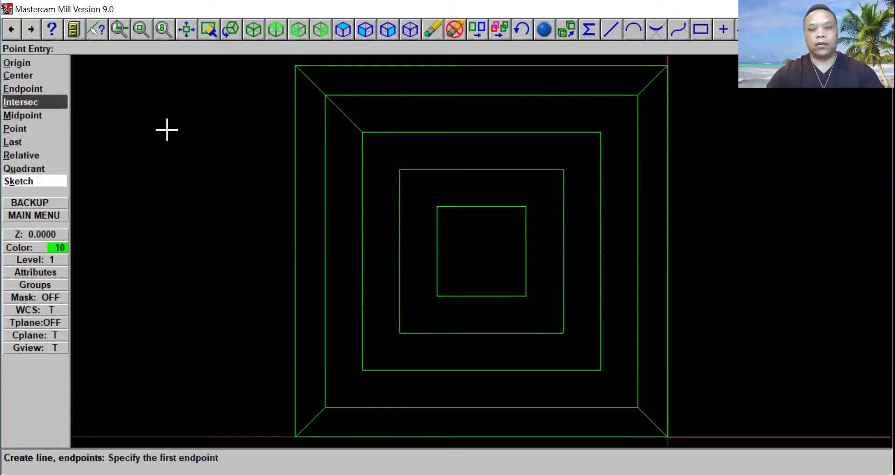
left_click(601, 133)
left_click(638, 98)
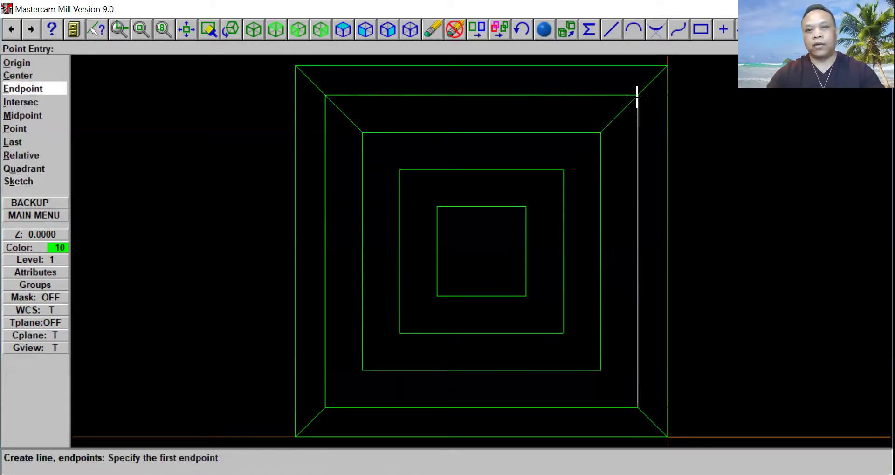
key("Escape")
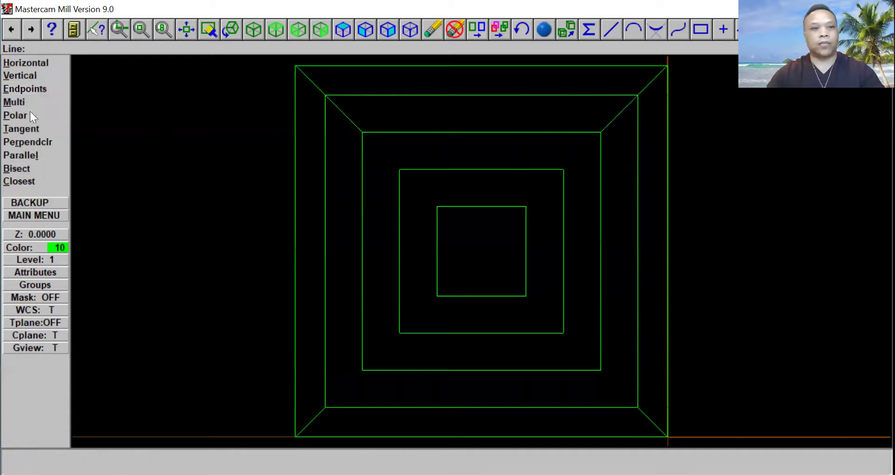
- Connect the middle nested square to the outermost nested square with endpoint lines at their upper-left and upper-right corners
left_click(40, 88)
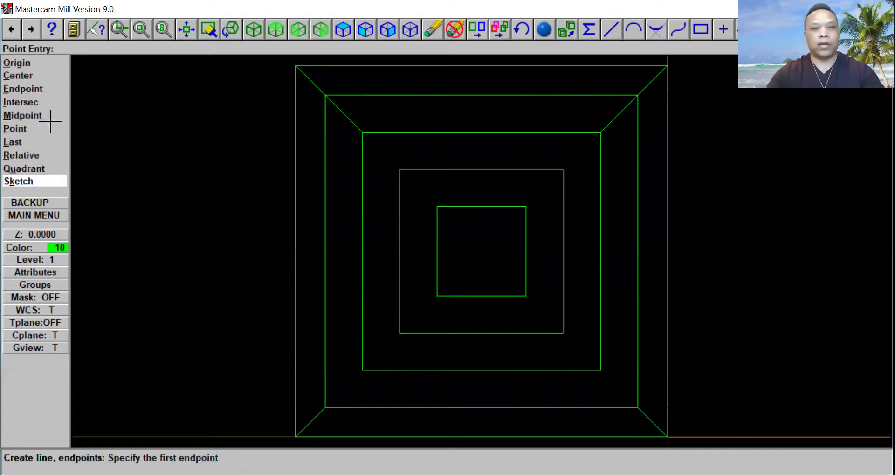
left_click(399, 169)
left_click(361, 134)
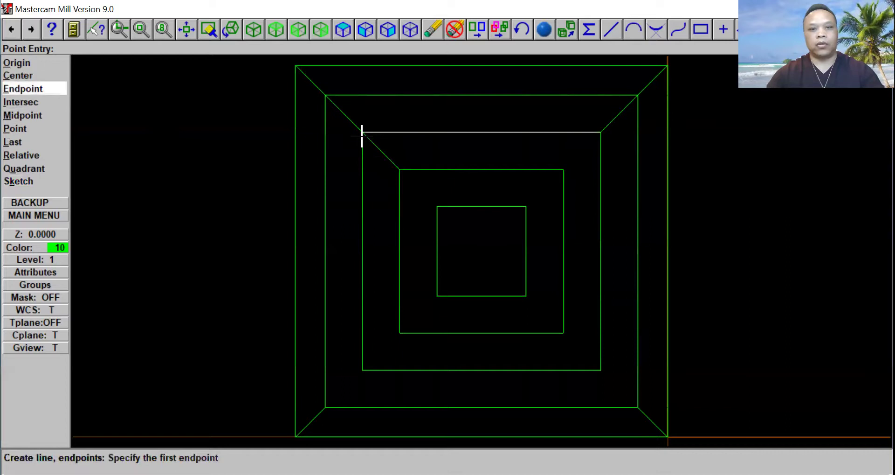
key("Escape")
left_click(26, 90)
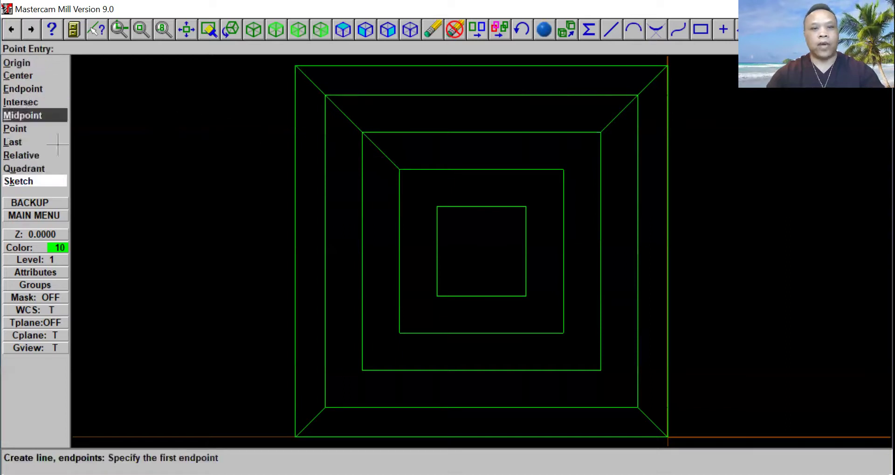
left_click(565, 171)
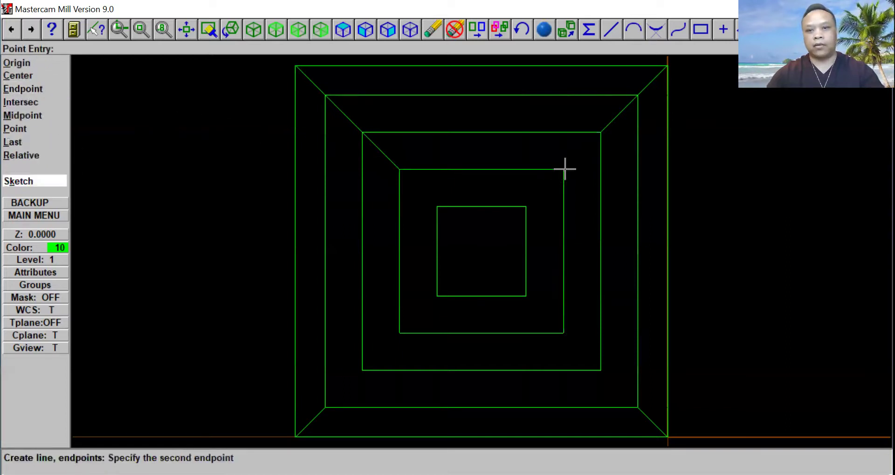
left_click(596, 134)
key("Escape")
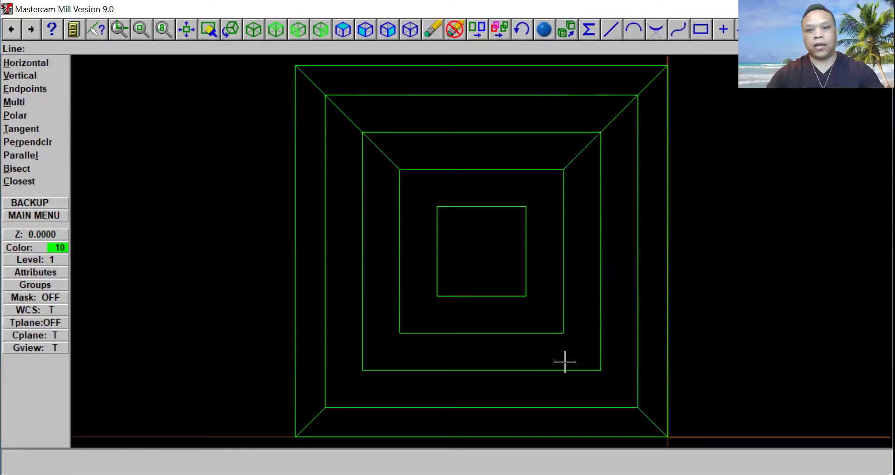
- Draw a line from the central square's upper-left corner to the middle nested square's upper-left corner
left_click(51, 89)
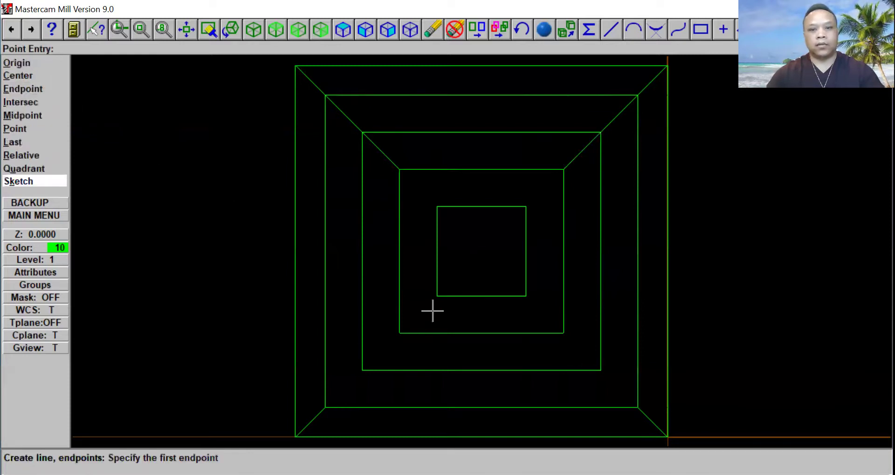
key("e")
left_click(438, 207)
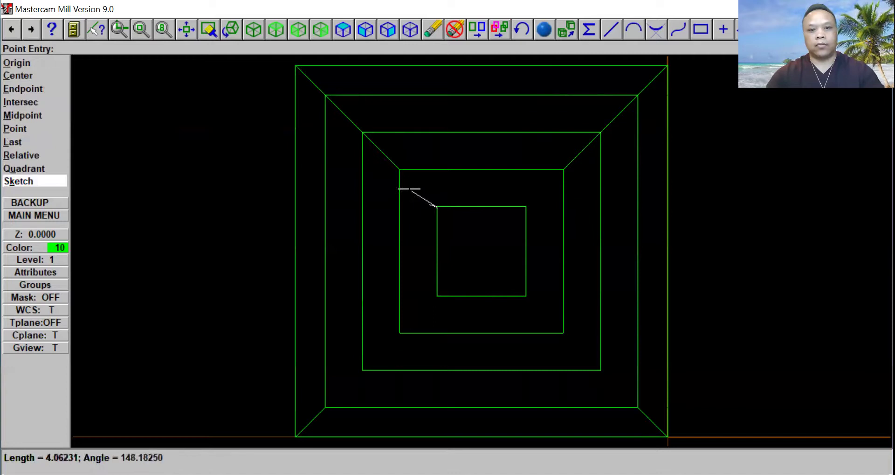
key("e")
left_click(401, 174)
key("Escape")
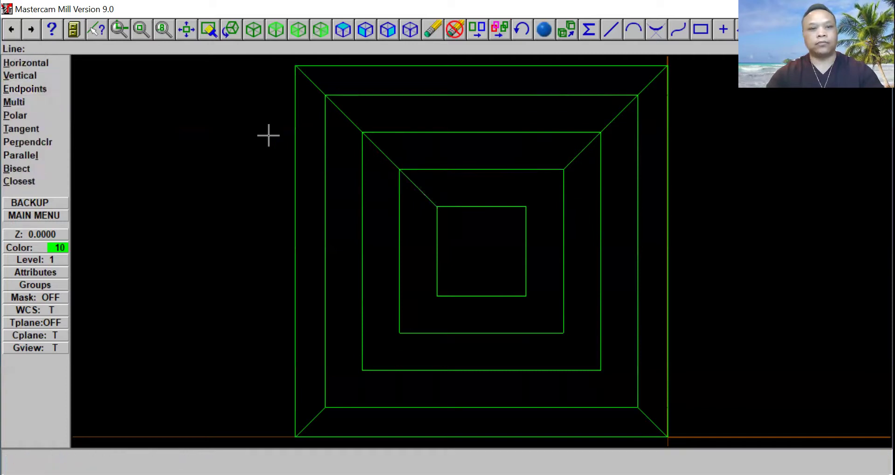
- Draw a line from the central square's upper-right corner to the middle nested square's upper-right corner
left_click(48, 88)
key("e")
left_click(527, 205)
key("i")
left_click(558, 174)
key("Escape")
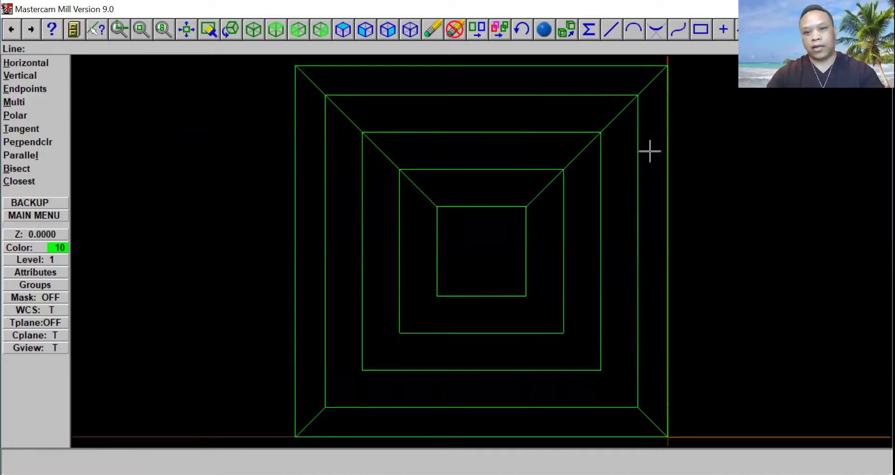
- Draw a line from the central square's lower-left corner to the middle nested square's lower-left corner
left_click(47, 88)
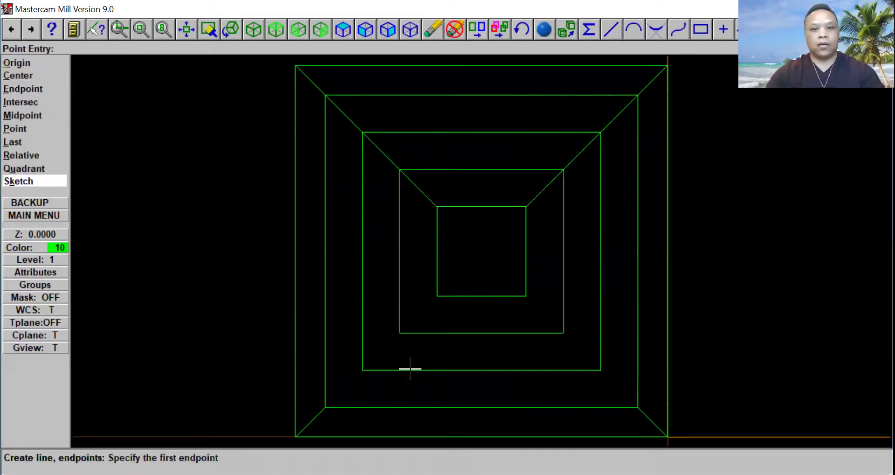
key("e")
left_click(435, 297)
key("e")
left_click(402, 329)
key("e")
key("Escape")
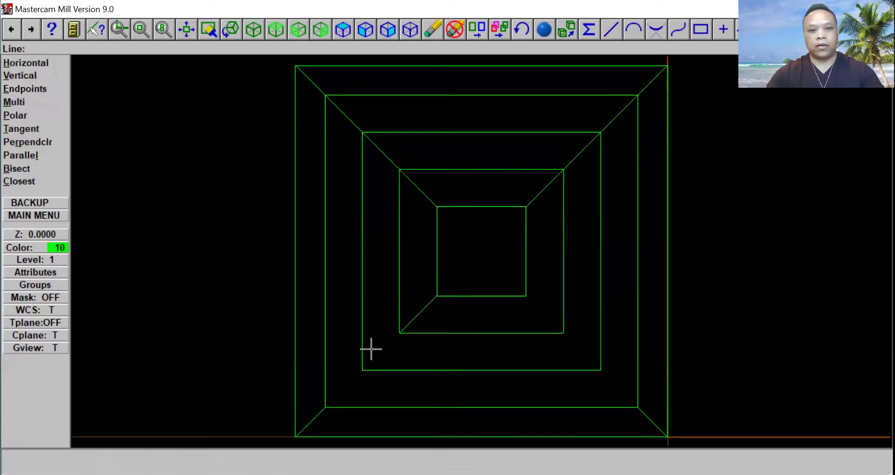
- Continue the lower-left diagonal with endpoint lines from the middle to the outermost nested square and on to the square offset 4
left_click(36, 88)
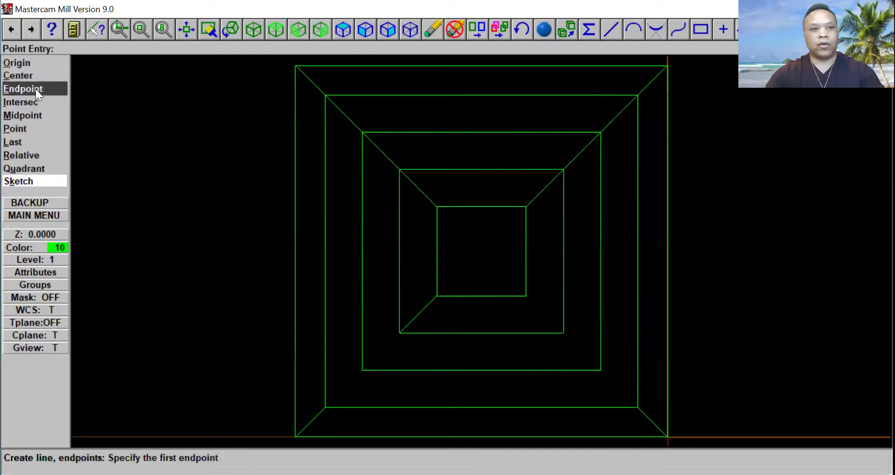
key("e")
left_click(399, 333)
left_click(363, 366)
key("Escape")
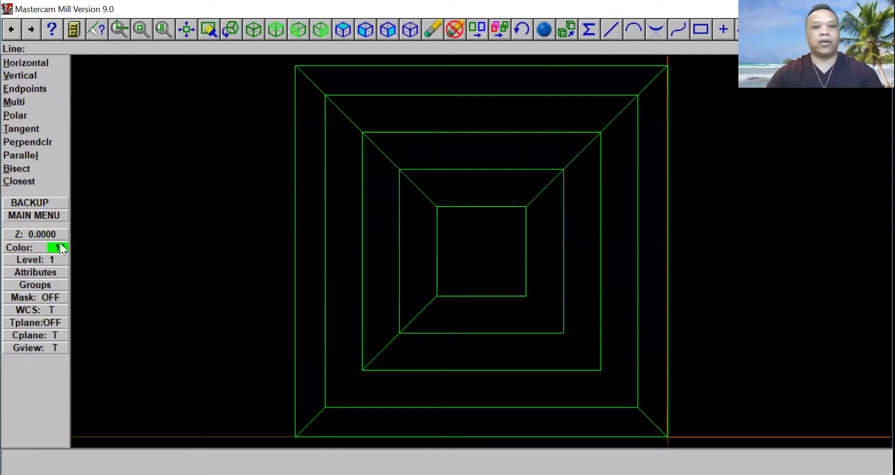
left_click(36, 89)
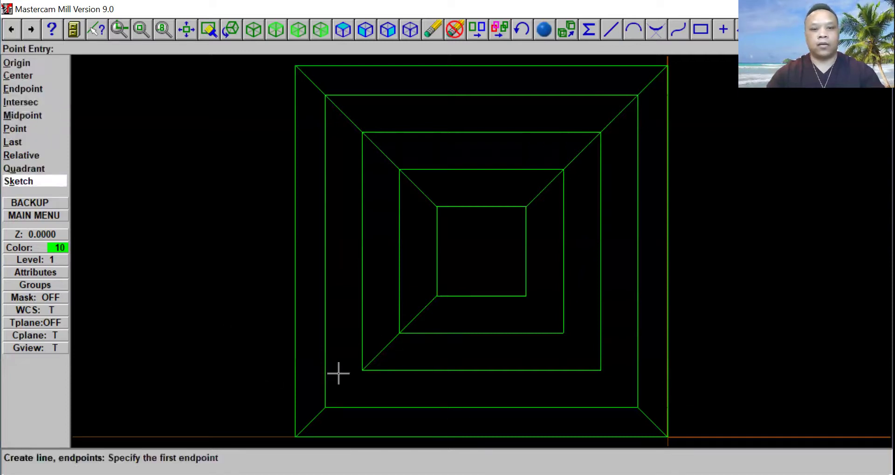
key("e")
left_click(356, 370)
left_click(328, 402)
key("Escape")
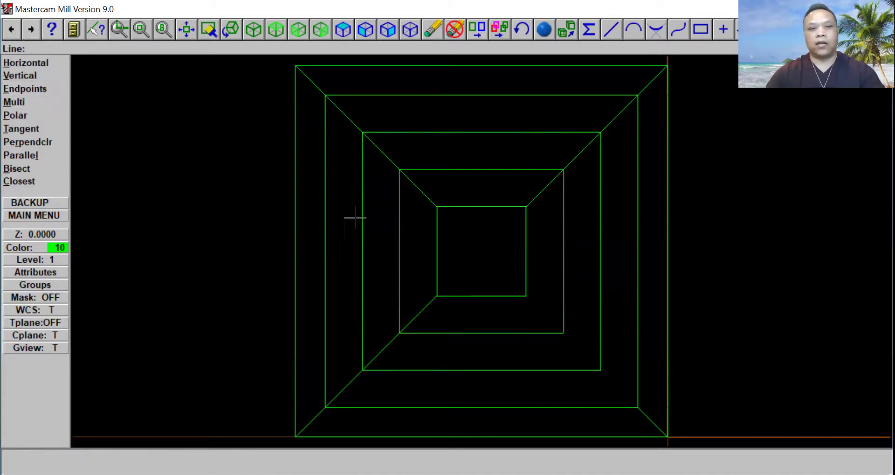
- Draw the lower-right diagonal lines from the central square to the middle nested square and on to the outermost nested square
left_click(41, 91)
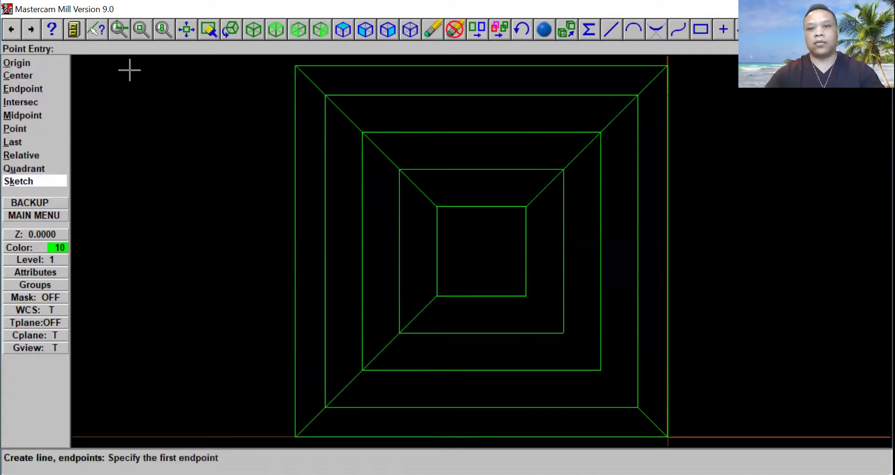
key("e")
left_click(525, 300)
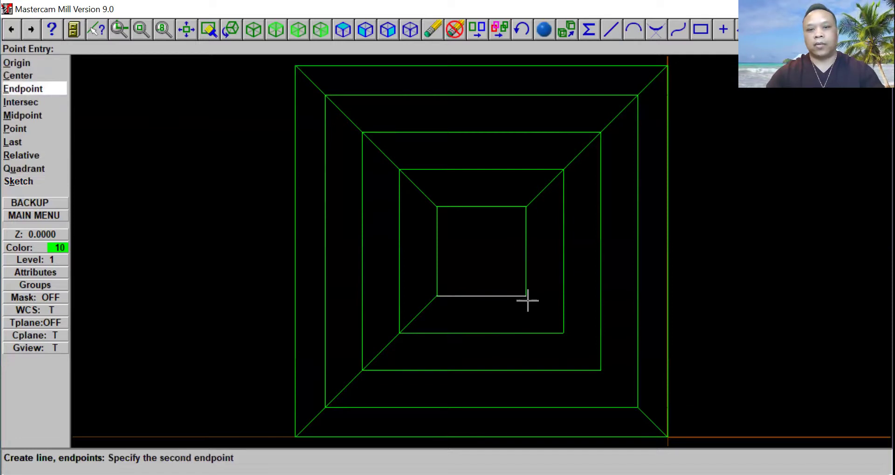
left_click(558, 330)
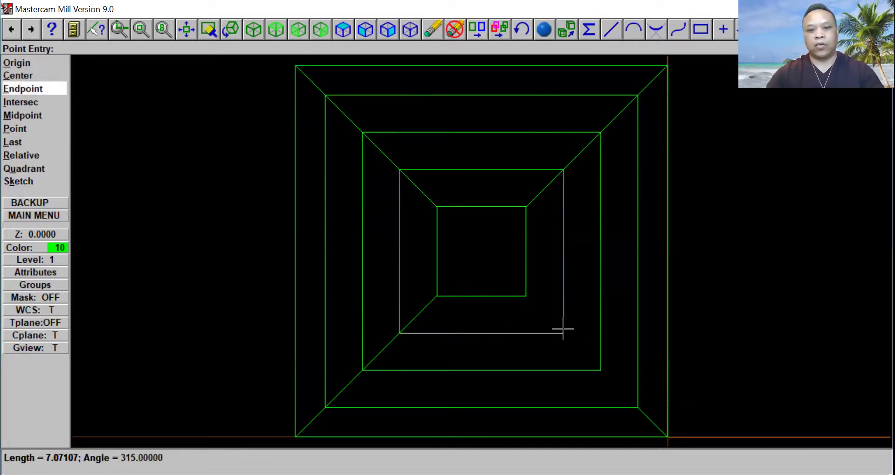
left_click(33, 89)
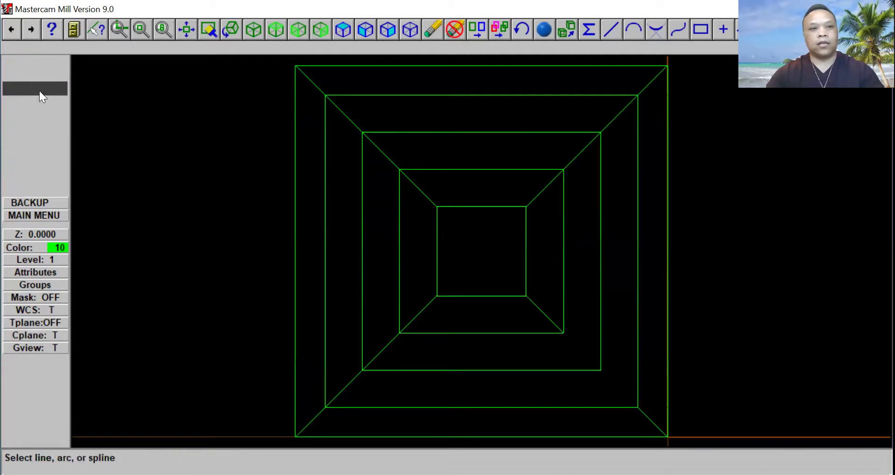
left_click(564, 334)
key("e")
left_click(603, 369)
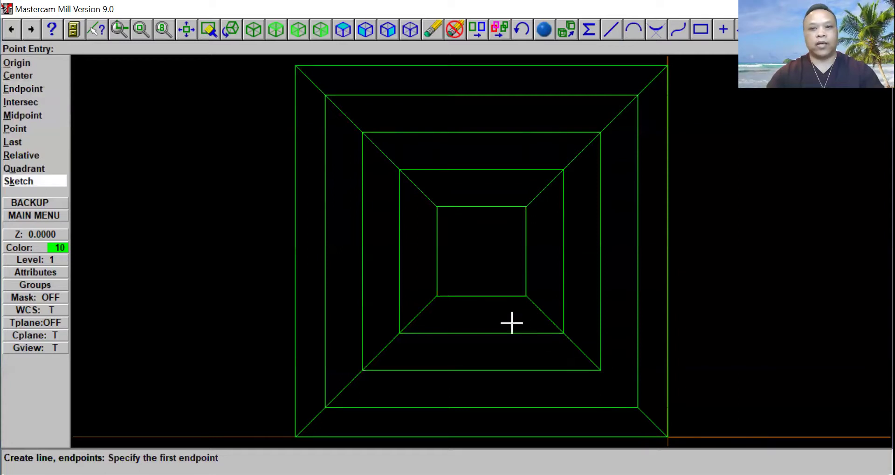
- Draw a line connecting the lower-right corners of the outermost nested square and the square offset 4
left_click(43, 87)
left_click(570, 333)
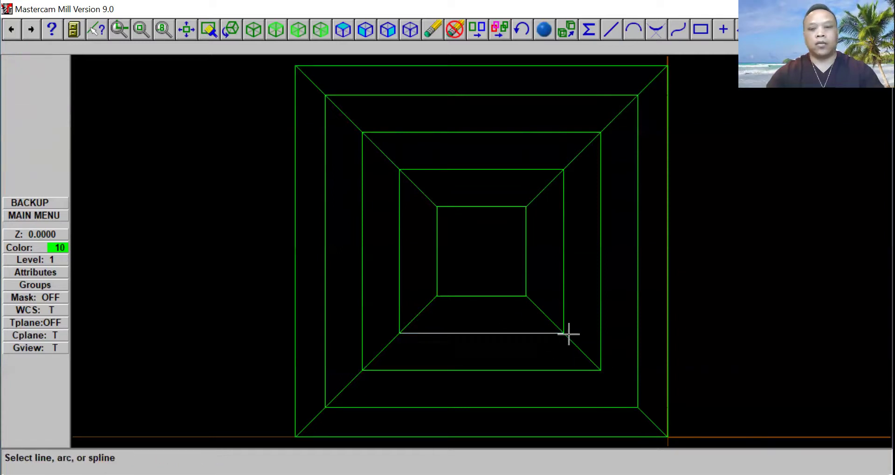
left_click(600, 368)
left_click(637, 404)
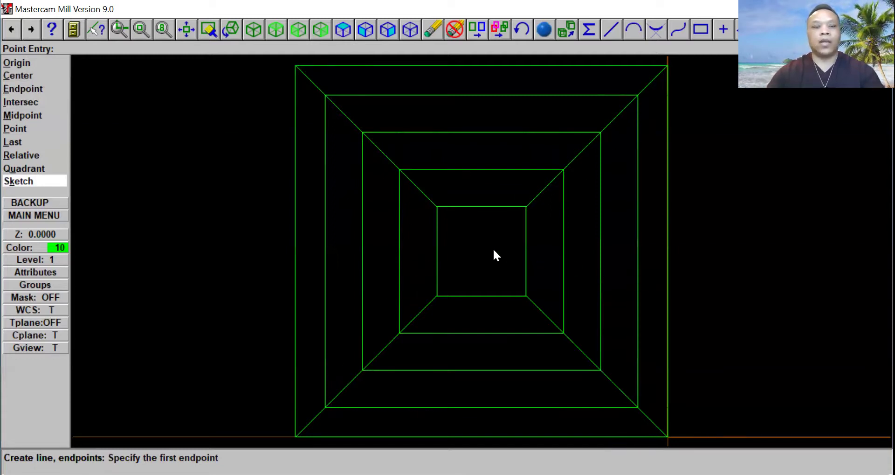
- Spin the nested squares dynamically to inspect the drawing from a tilted angle
left_click(298, 225)
right_click(297, 223)
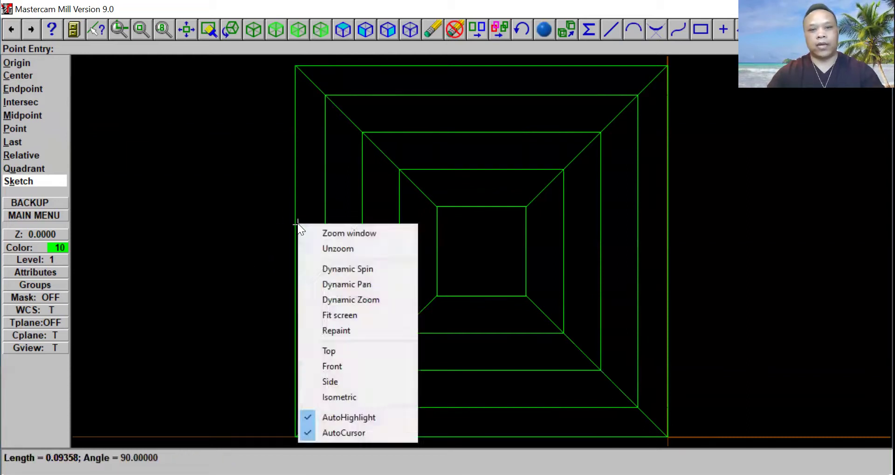
left_click(333, 269)
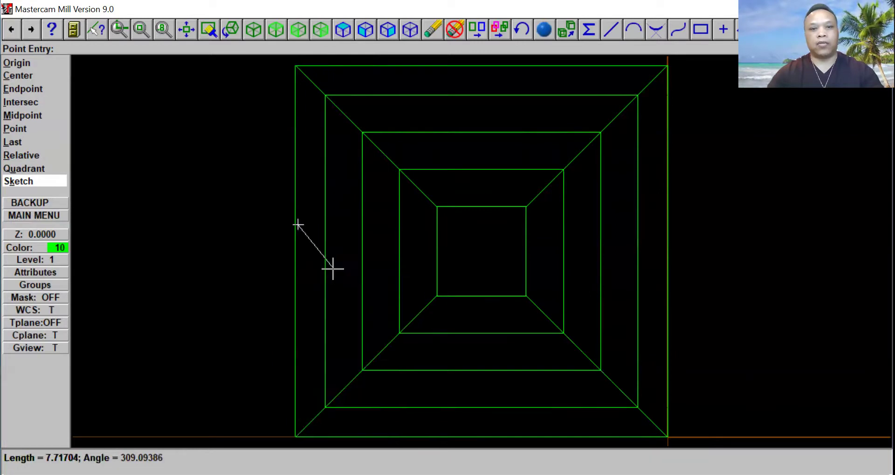
left_click(297, 265)
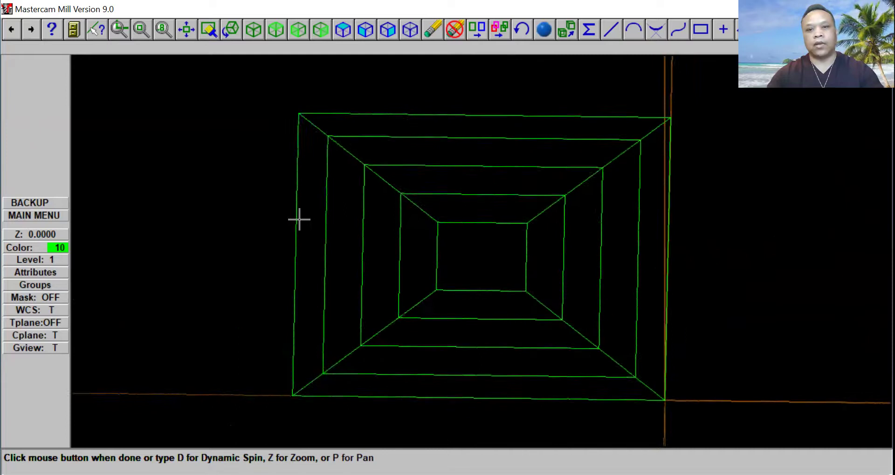
left_click(304, 209)
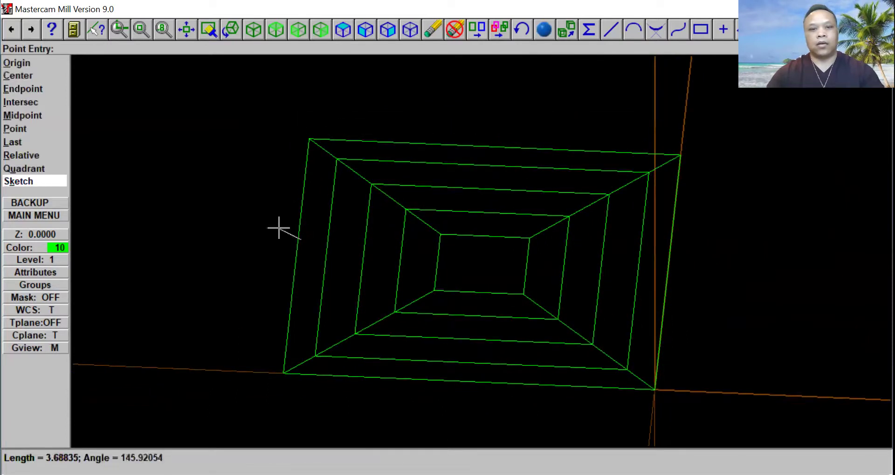
- Look at the drawing in the front view, cancel the pending line, and return to the top view
right_click(300, 222)
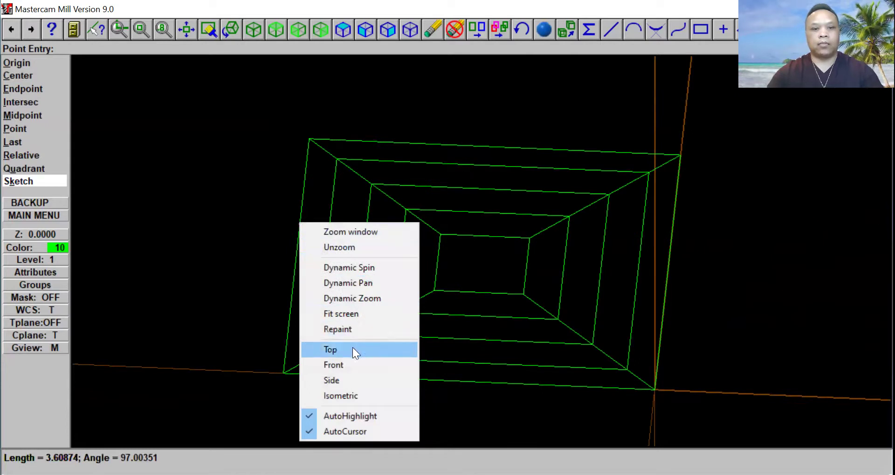
left_click(354, 365)
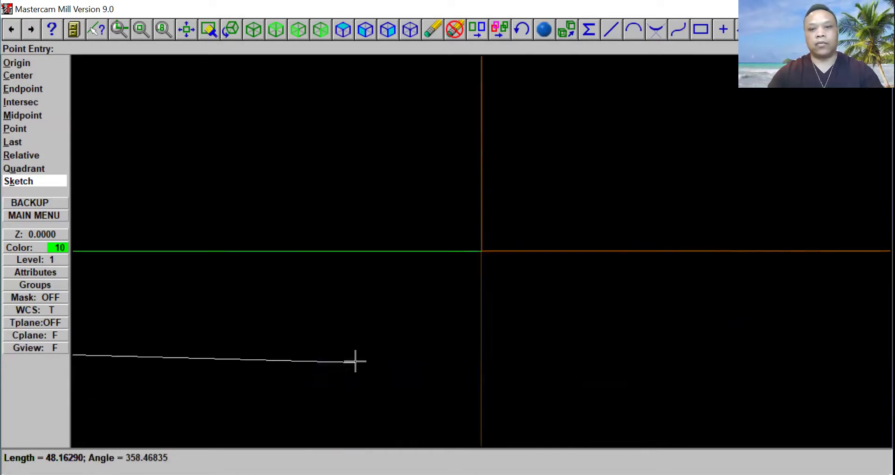
key("Escape")
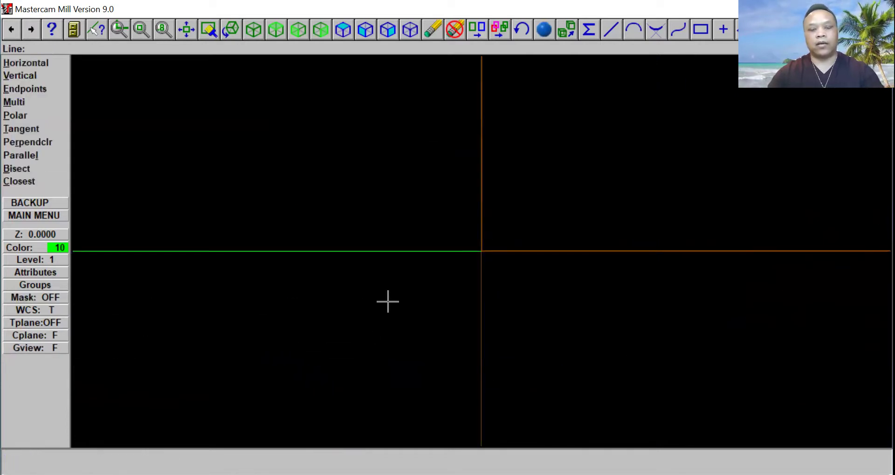
right_click(393, 251)
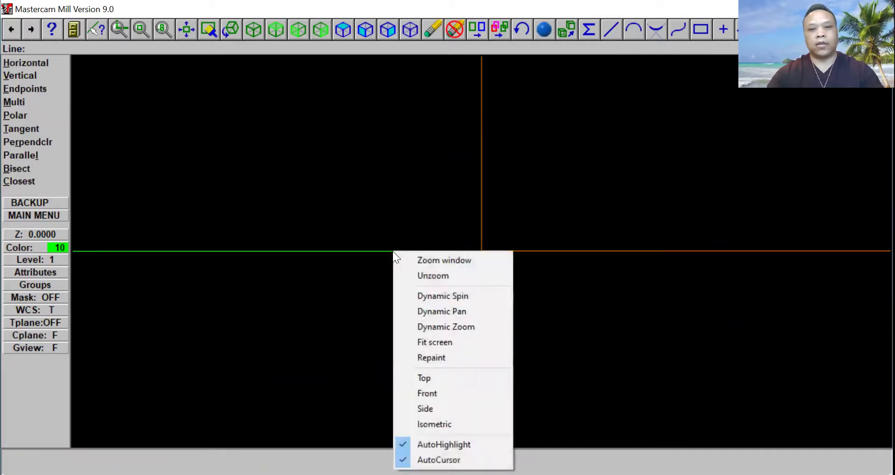
left_click(442, 378)
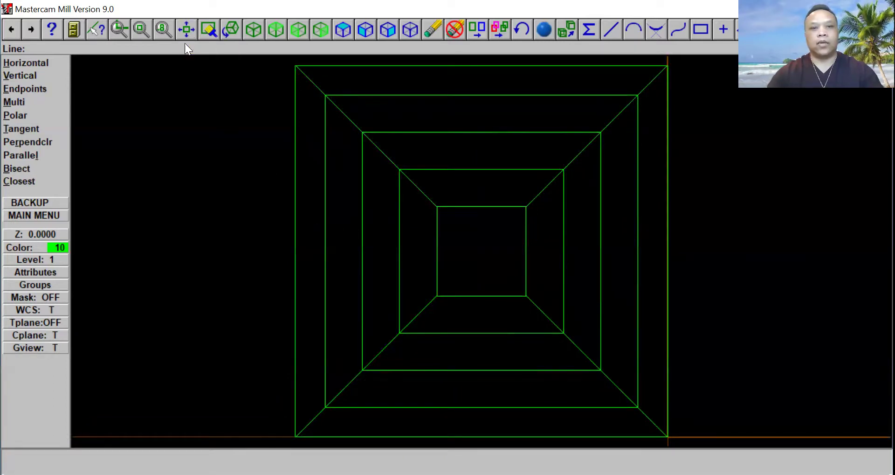
- Unzoom the top view by 0.8, then fit the whole drawing to the screen again
left_click(161, 27)
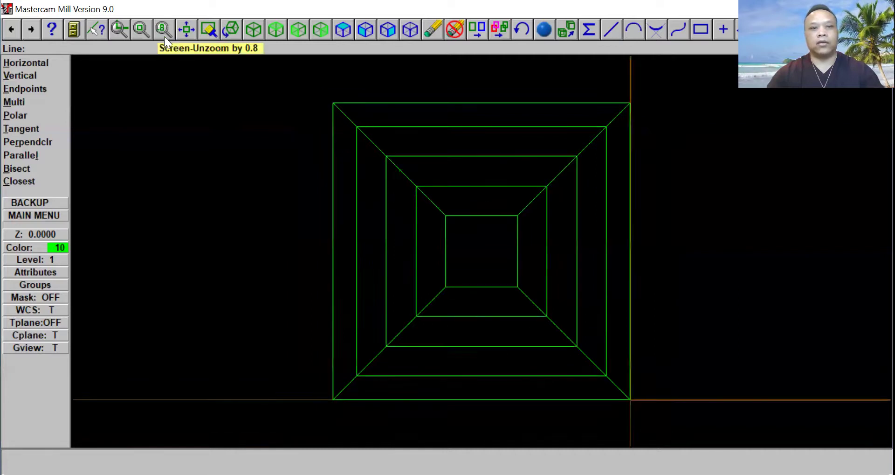
right_click(395, 231)
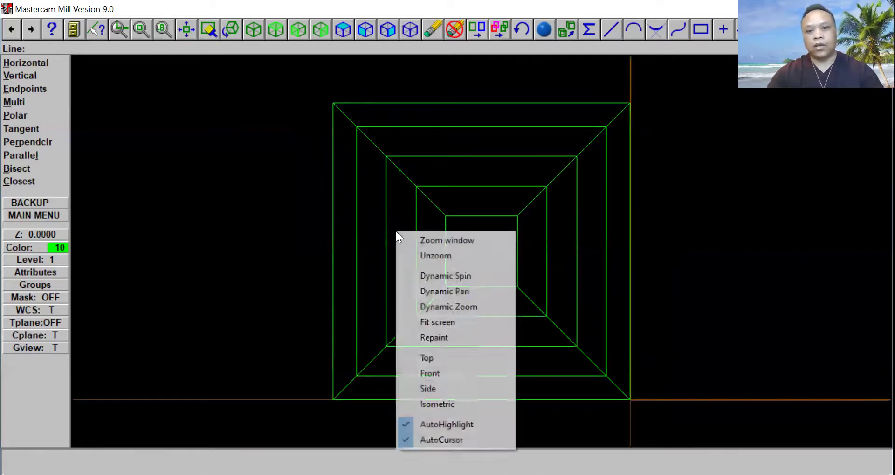
left_click(458, 317)
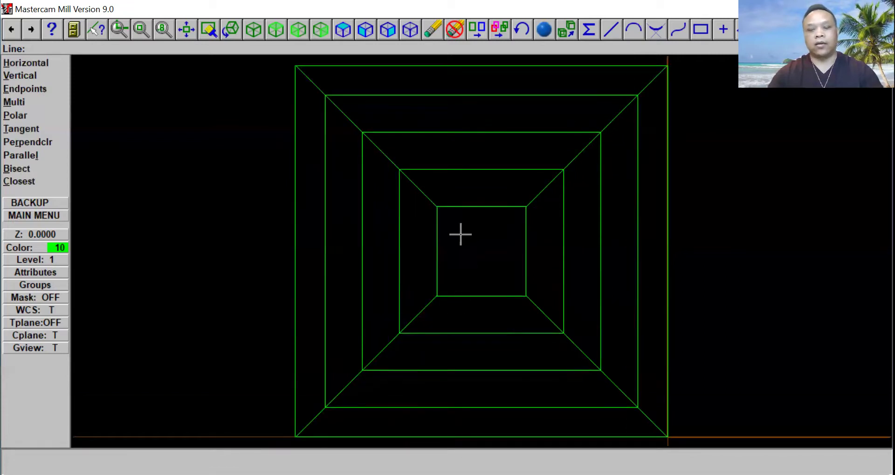
right_click(434, 211)
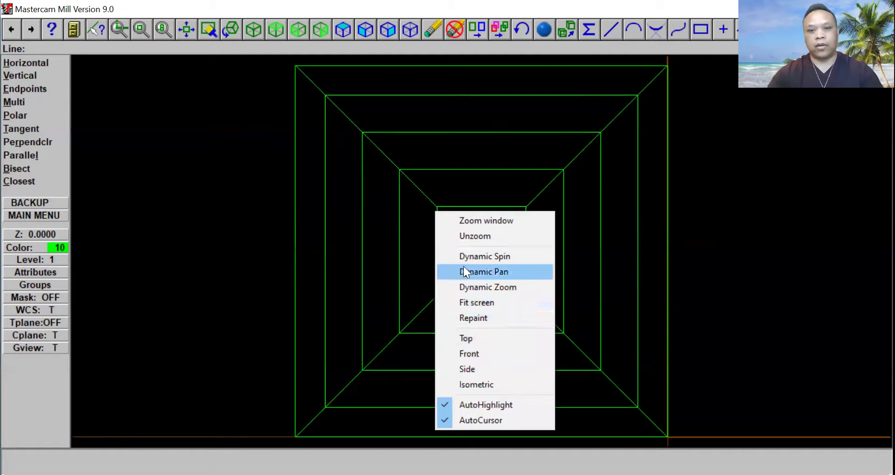
left_click(675, 268)
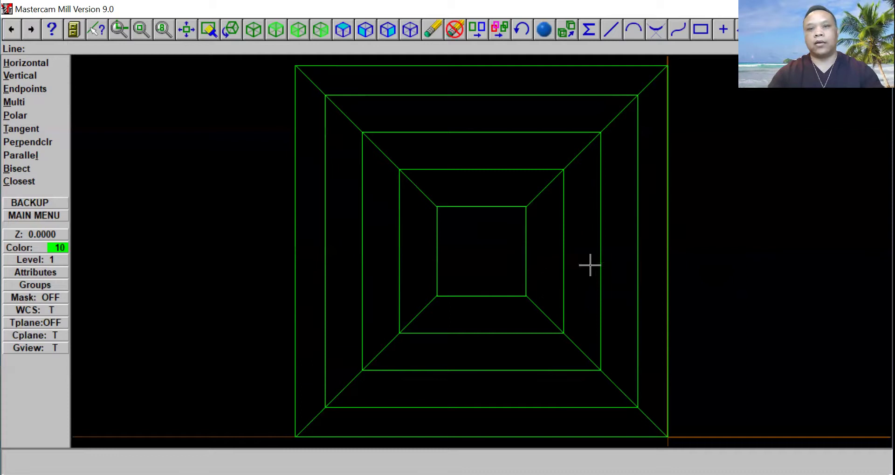
- Spin the drawing dynamically to a rotated, tilted view, fit it to the screen, and unzoom by 0.8
right_click(328, 203)
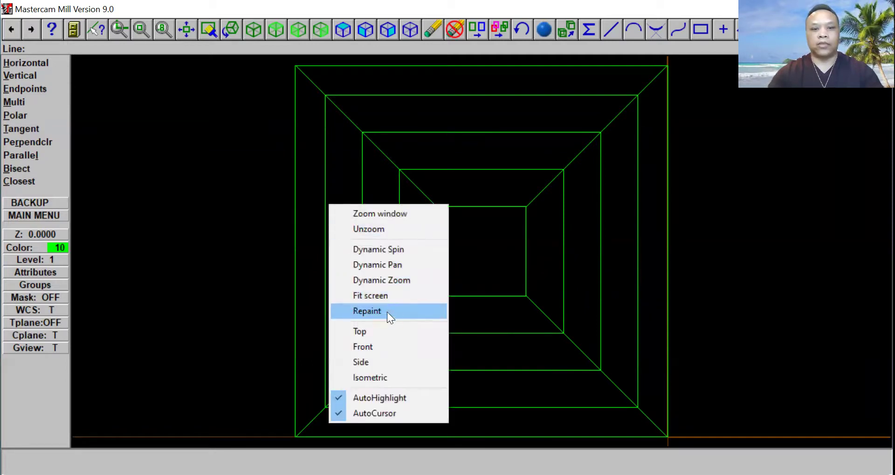
left_click(386, 251)
left_click(362, 253)
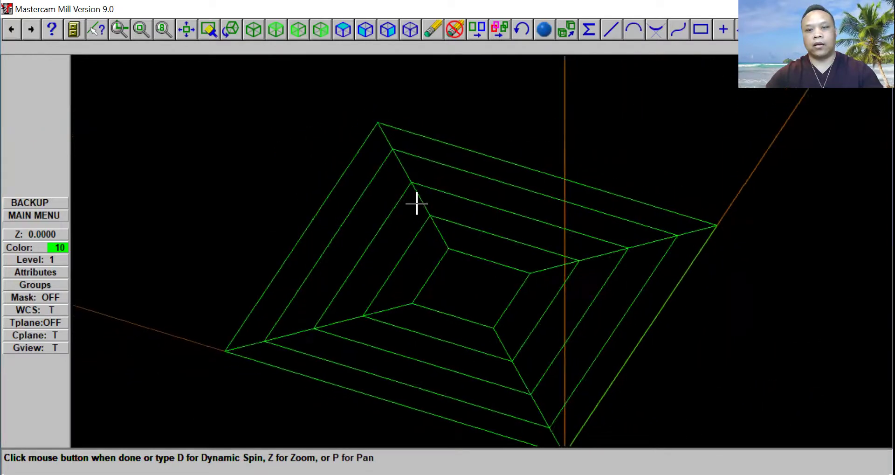
left_click(416, 203)
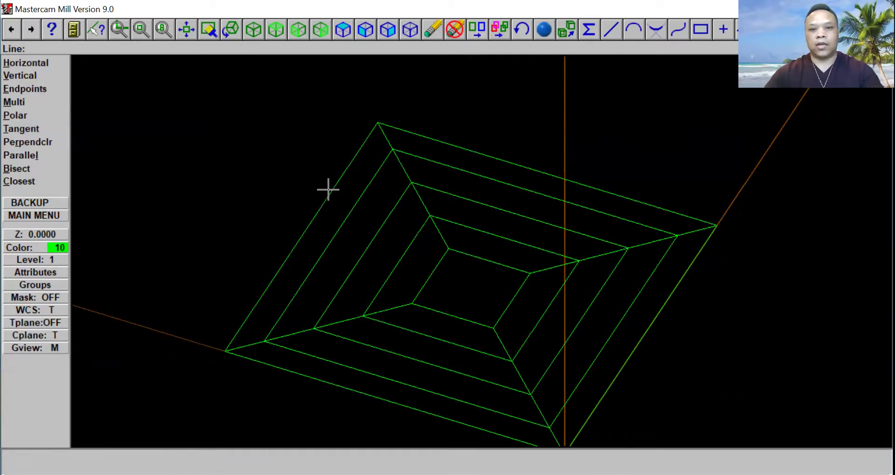
left_click(187, 29)
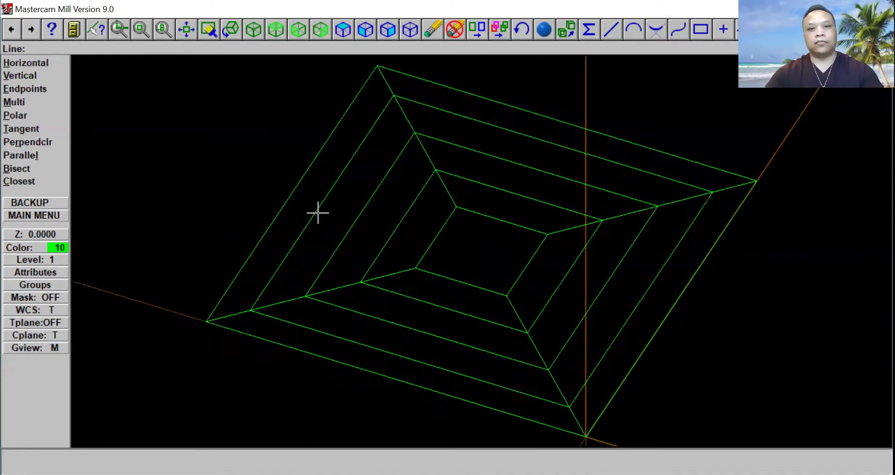
left_click(163, 29)
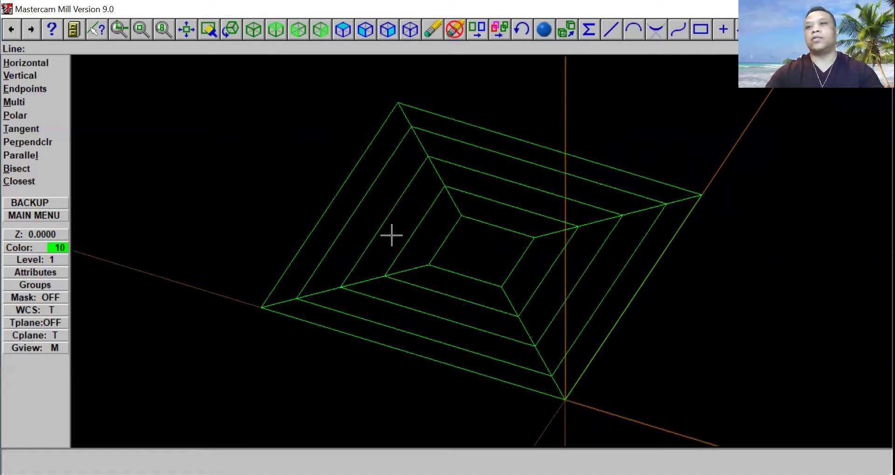